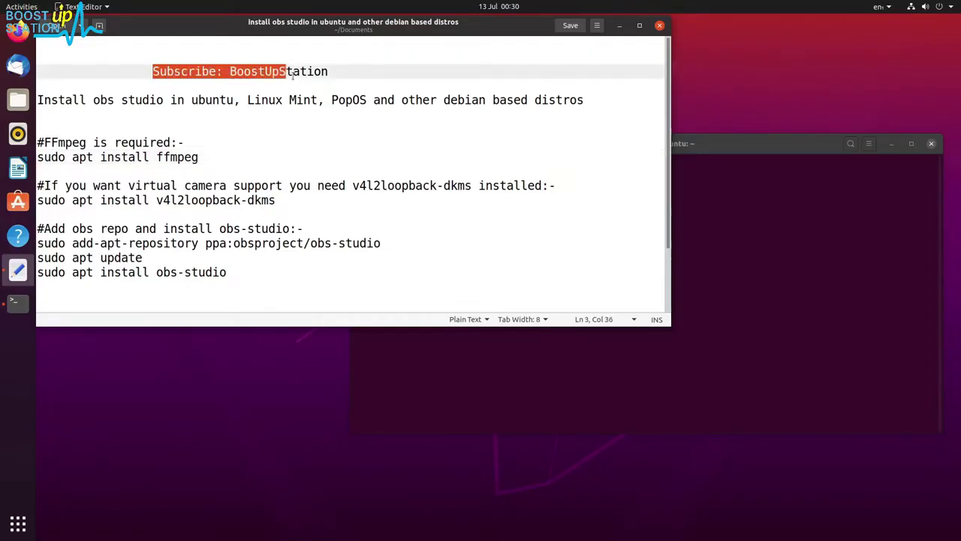
Step: Highlight the notes' title line, then select the 'sudo apt install ffmpeg' command
{"action": "left_click_drag", "start_coordinate": [45, 100], "coordinate": [590, 106]}
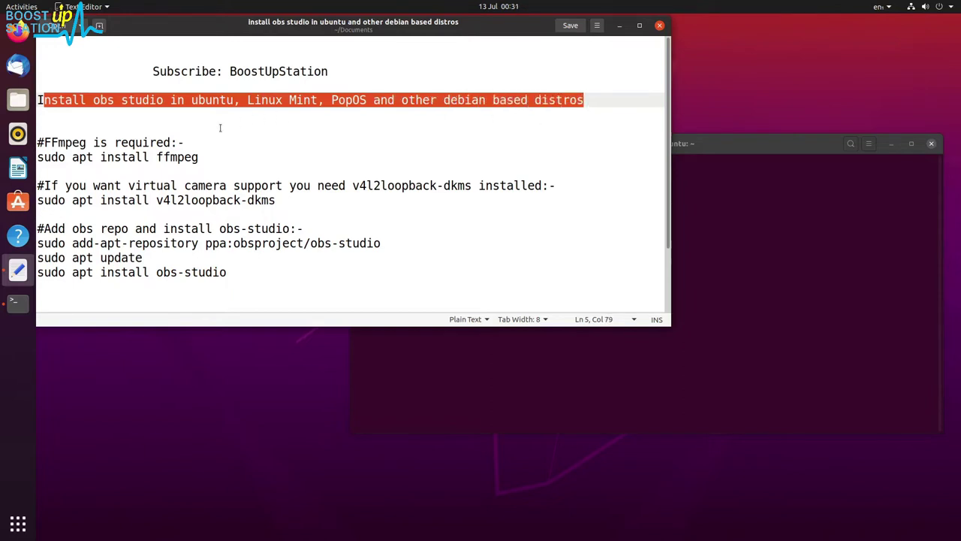
{"action": "left_click_drag", "start_coordinate": [38, 157], "coordinate": [197, 163]}
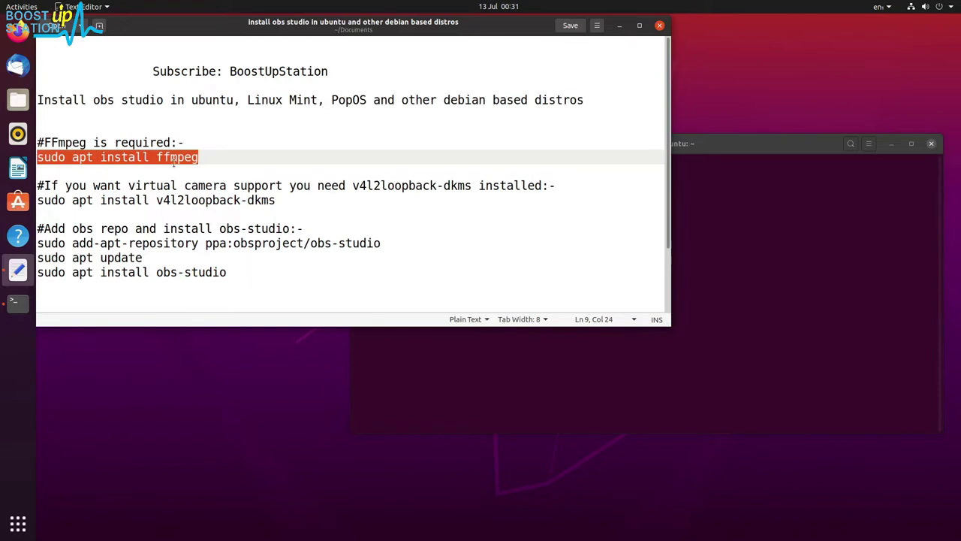
Step: Run 'sudo apt install ffmpeg' in the terminal, entering the sudo password and confirming with y
{"action": "left_click_drag", "start_coordinate": [781, 310], "coordinate": [780, 308]}
{"action": "left_click", "coordinate": [637, 264]}
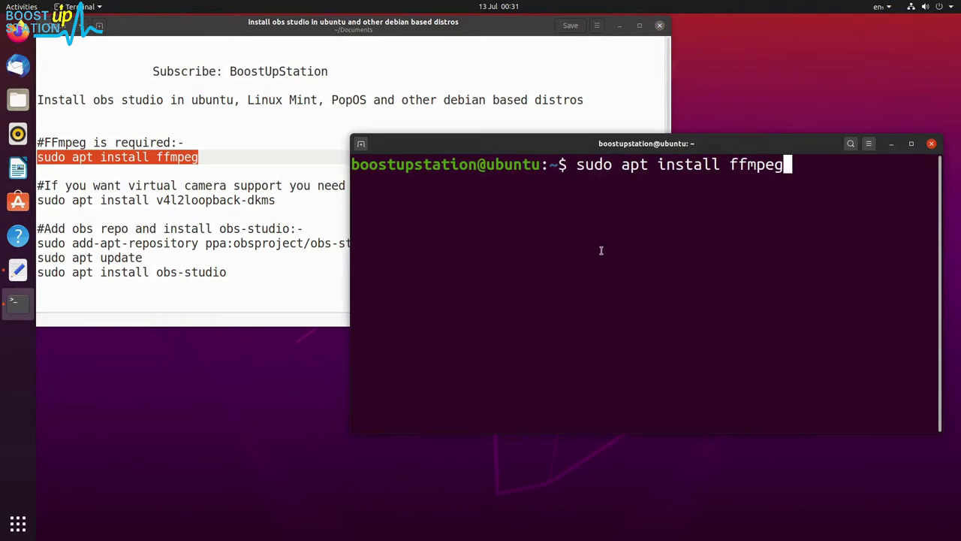
{"action": "key", "text": "Return"}
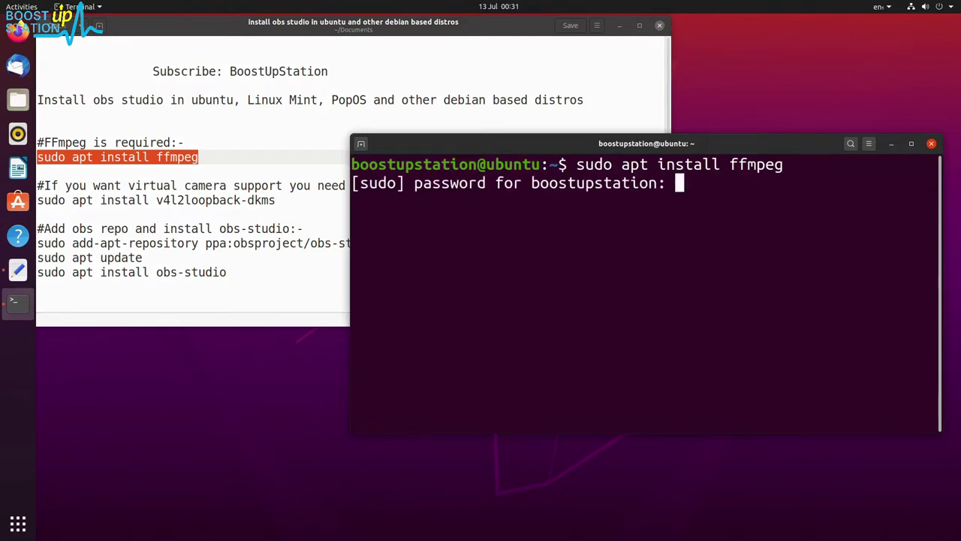
{"action": "key", "text": "Return"}
{"action": "key", "text": "Return"}
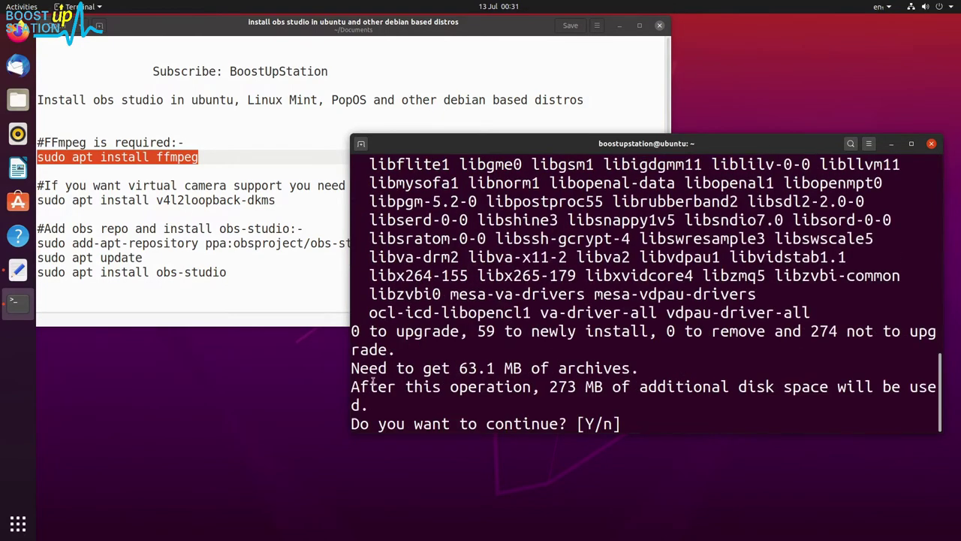
{"action": "left_click_drag", "start_coordinate": [377, 368], "coordinate": [485, 386]}
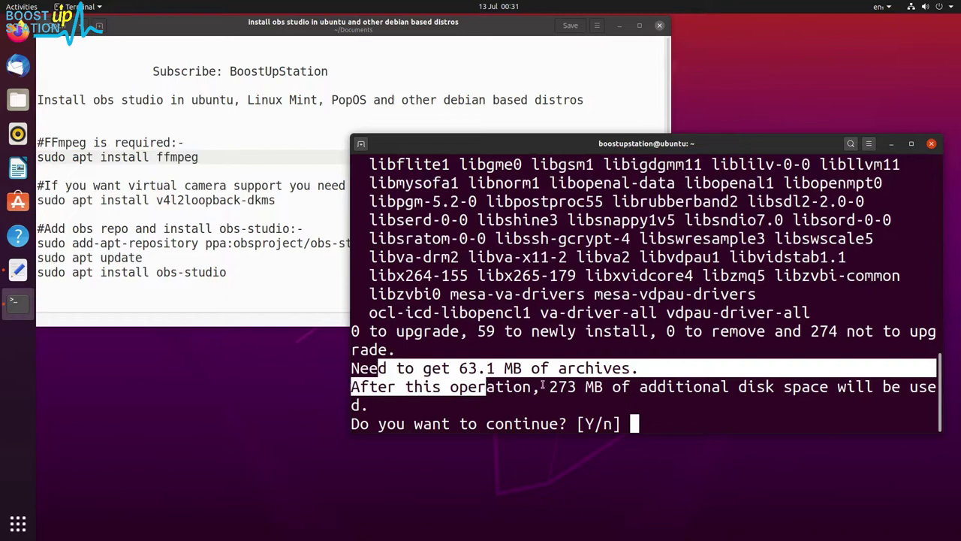
{"action": "type", "text": "y"}
{"action": "key", "text": "Return"}
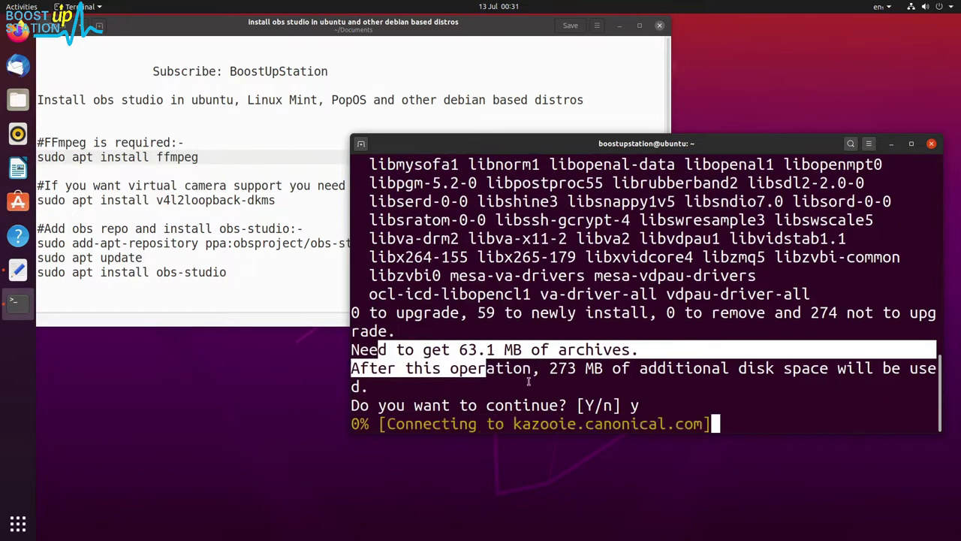
Step: Check the ffmpeg and obs-studio names in the notes against the terminal's fetched package totals
{"action": "left_click", "coordinate": [150, 171]}
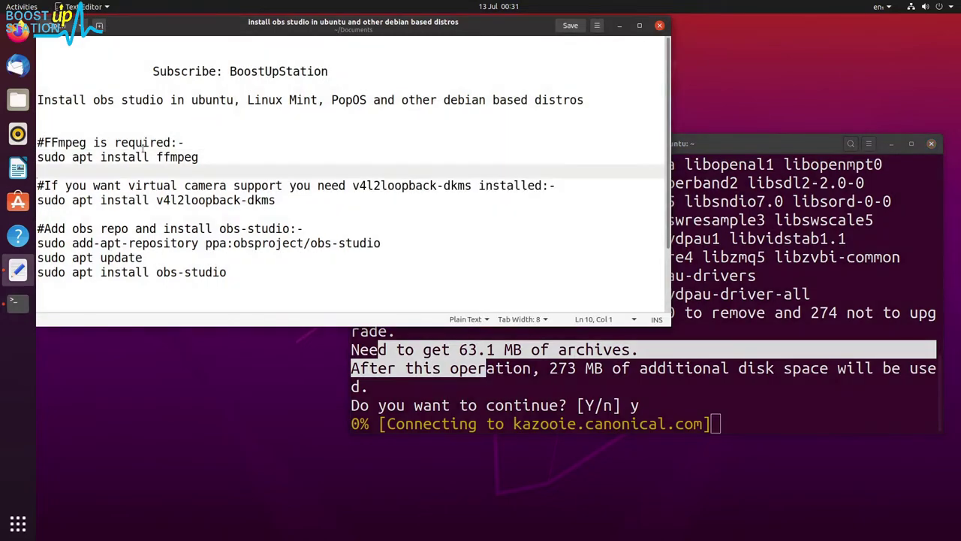
{"action": "left_click_drag", "start_coordinate": [162, 157], "coordinate": [192, 157]}
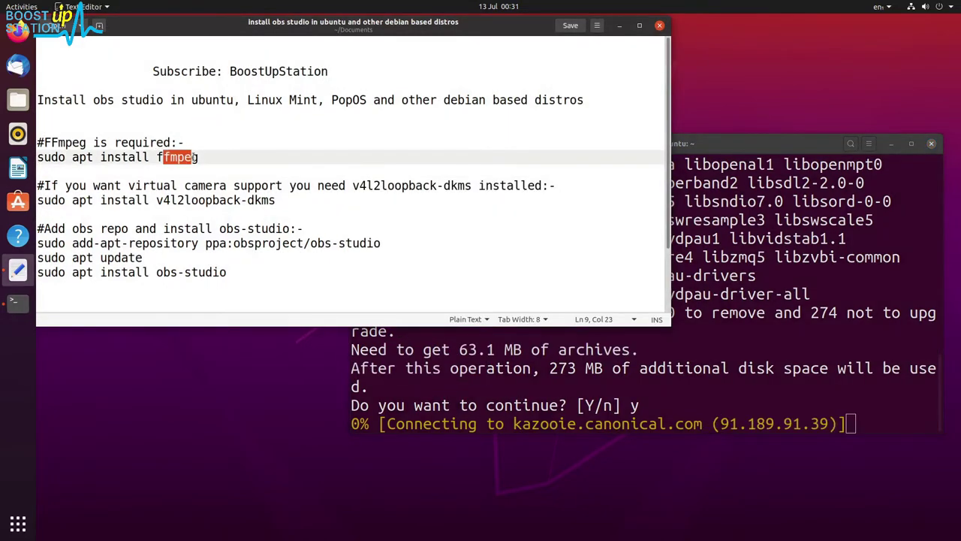
{"action": "left_click_drag", "start_coordinate": [142, 272], "coordinate": [226, 272]}
{"action": "left_click", "coordinate": [450, 367]}
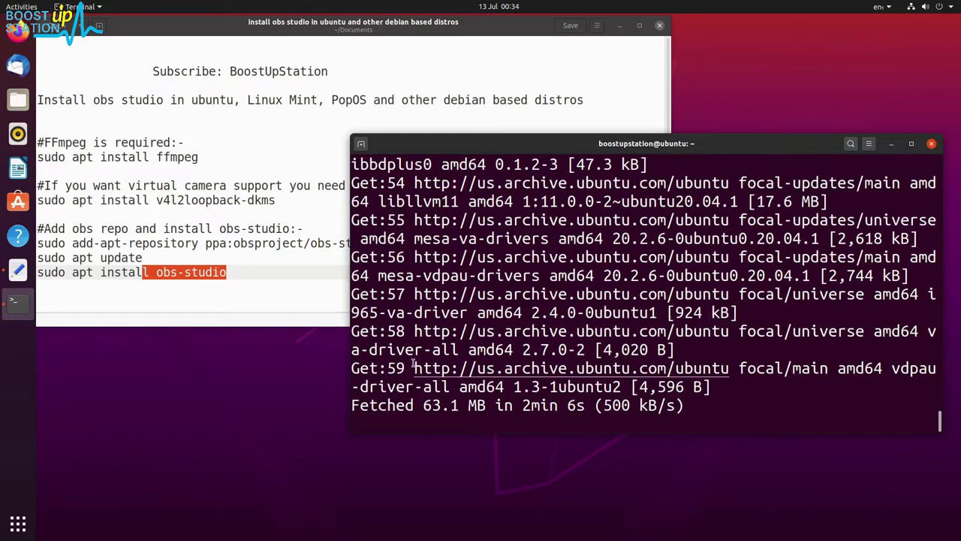
{"action": "left_click_drag", "start_coordinate": [387, 362], "coordinate": [431, 412]}
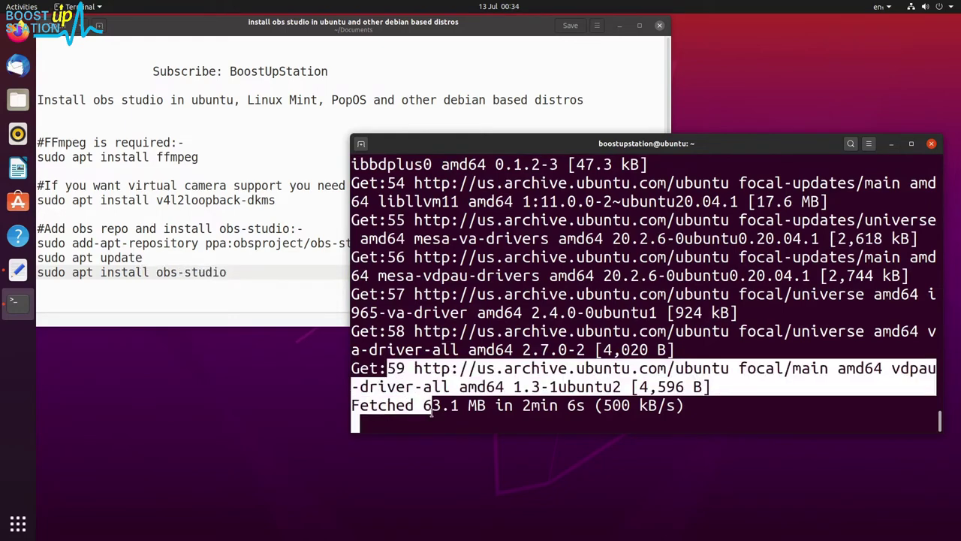
{"action": "left_click", "coordinate": [479, 428]}
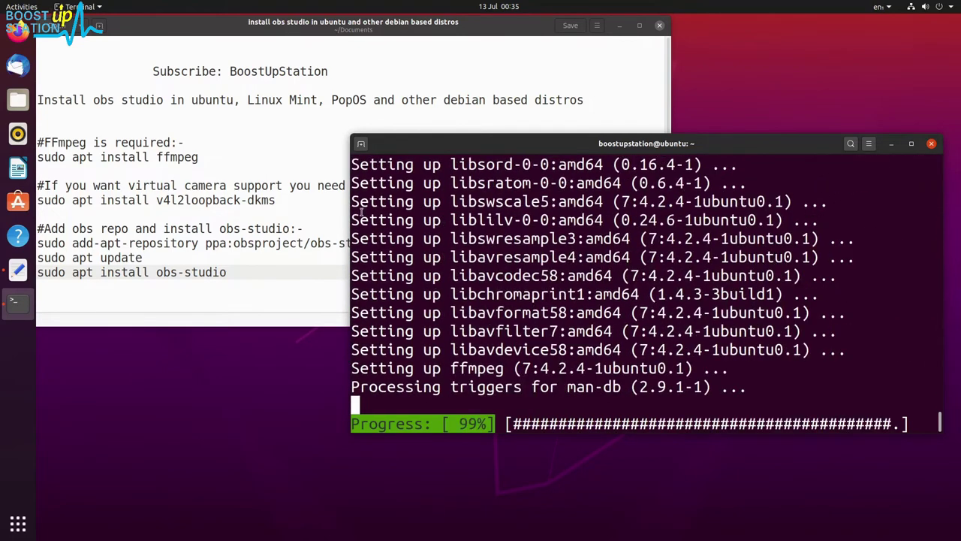
Step: Carry the 'sudo apt install v4l2loopback-dkms' line from the notes to the terminal prompt
{"action": "left_click", "coordinate": [18, 270]}
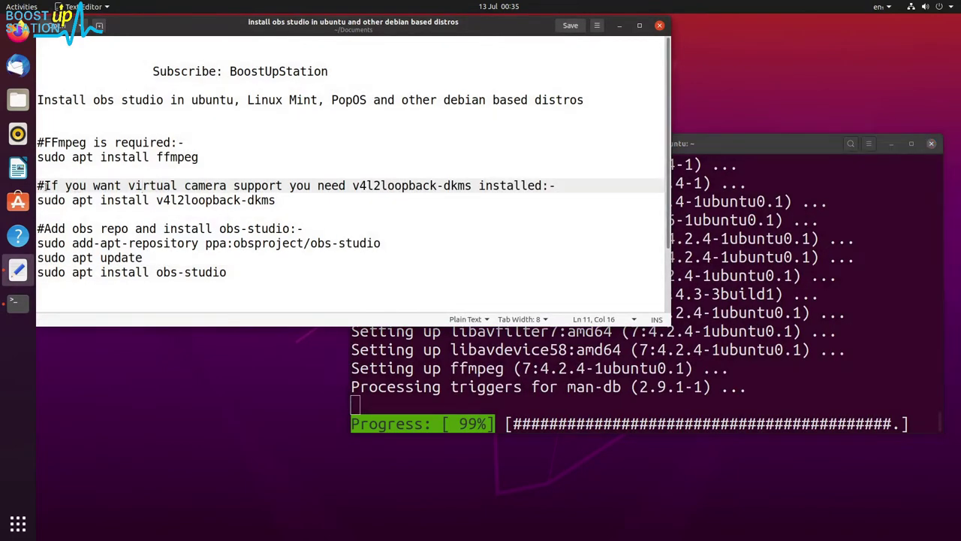
{"action": "left_click_drag", "start_coordinate": [37, 200], "coordinate": [275, 200]}
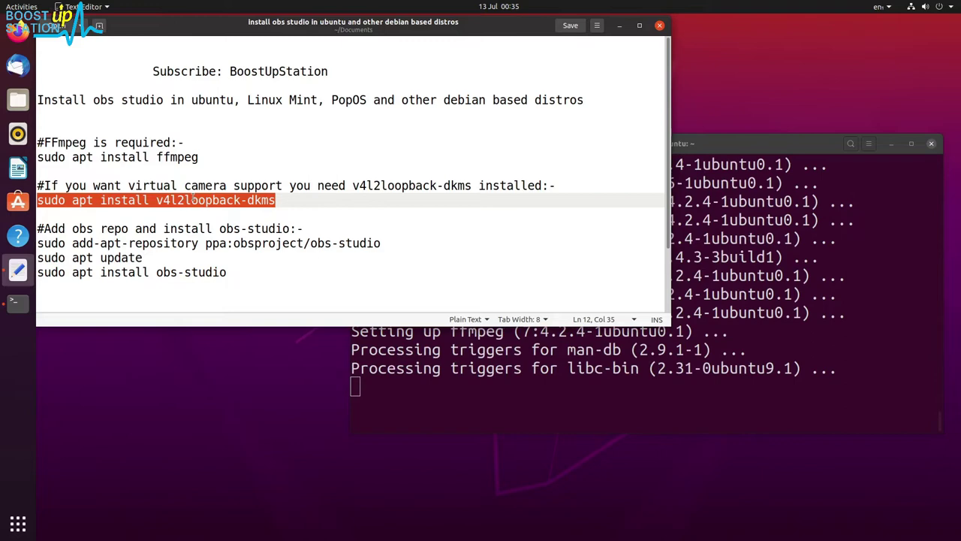
{"action": "left_click", "coordinate": [766, 220]}
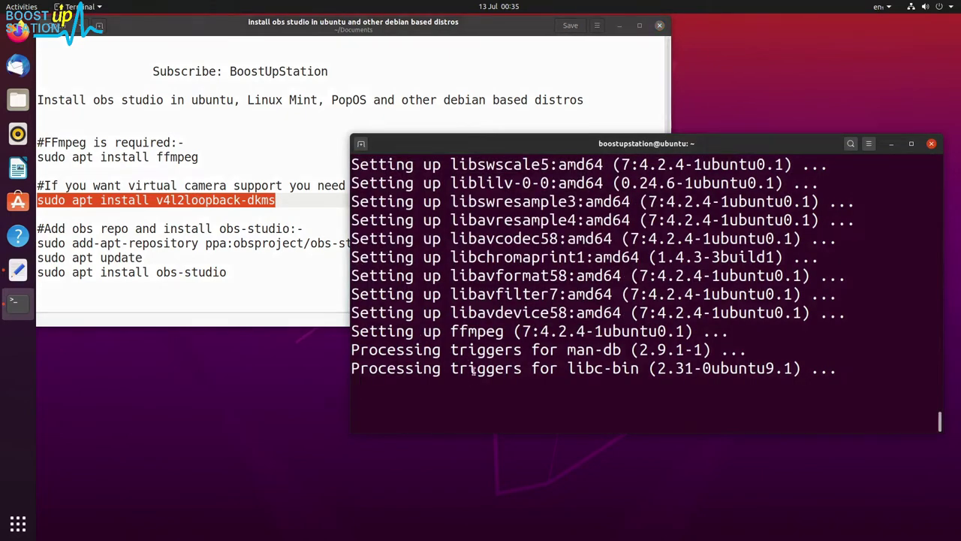
{"action": "key", "text": "alt+Tab"}
{"action": "left_click_drag", "start_coordinate": [206, 200], "coordinate": [753, 232]}
{"action": "left_click", "coordinate": [753, 233]}
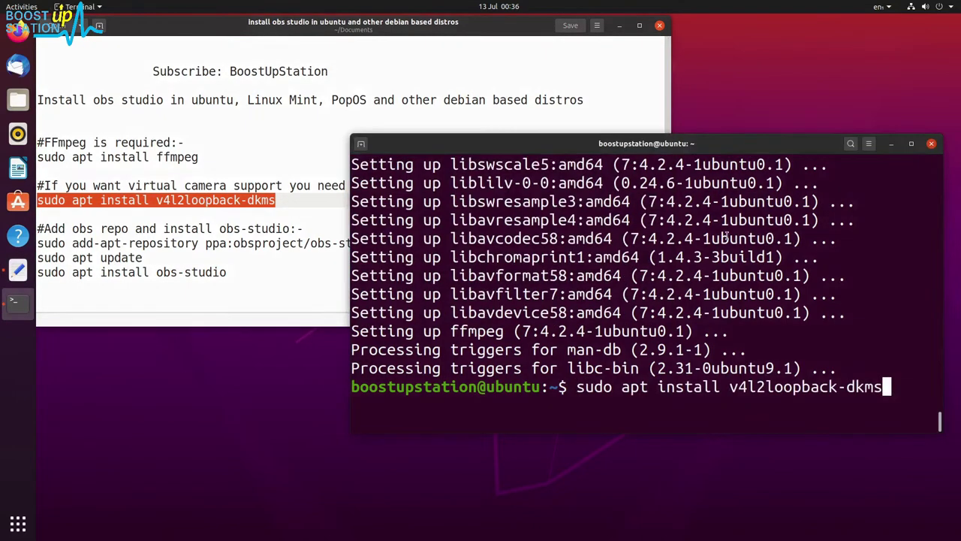
Step: Run the v4l2loopback-dkms install and accept the 48.5 MB download with y
{"action": "key", "text": "Return"}
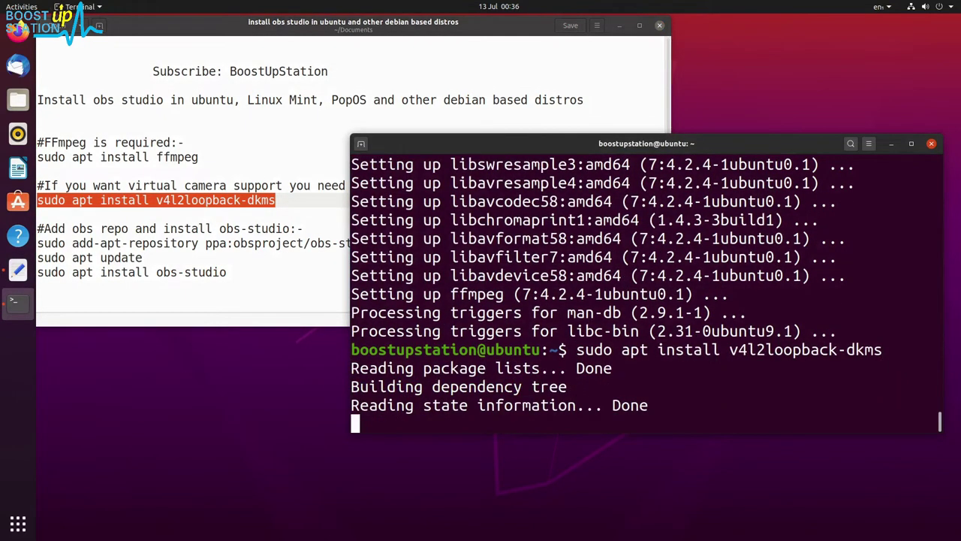
{"action": "left_click_drag", "start_coordinate": [461, 371], "coordinate": [506, 373]}
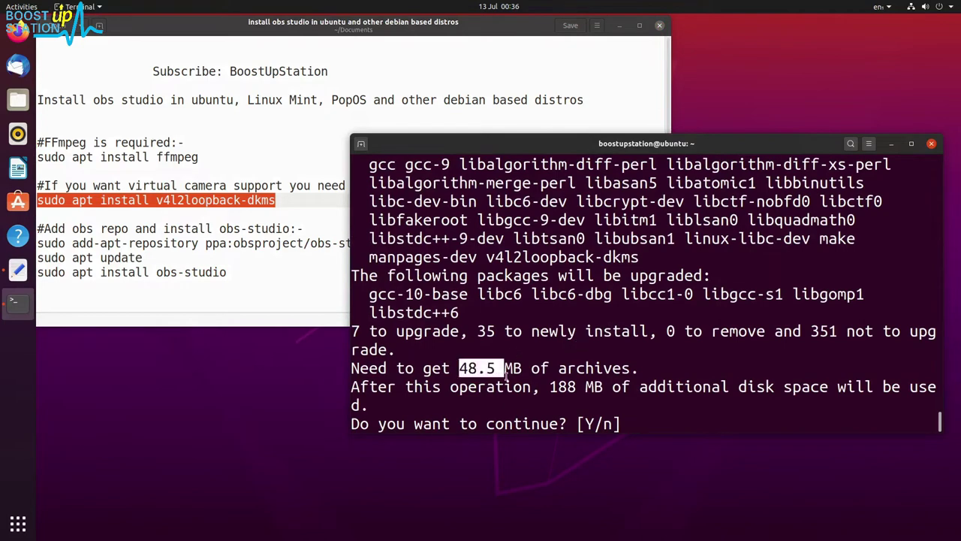
{"action": "type", "text": "y"}
{"action": "key", "text": "Return"}
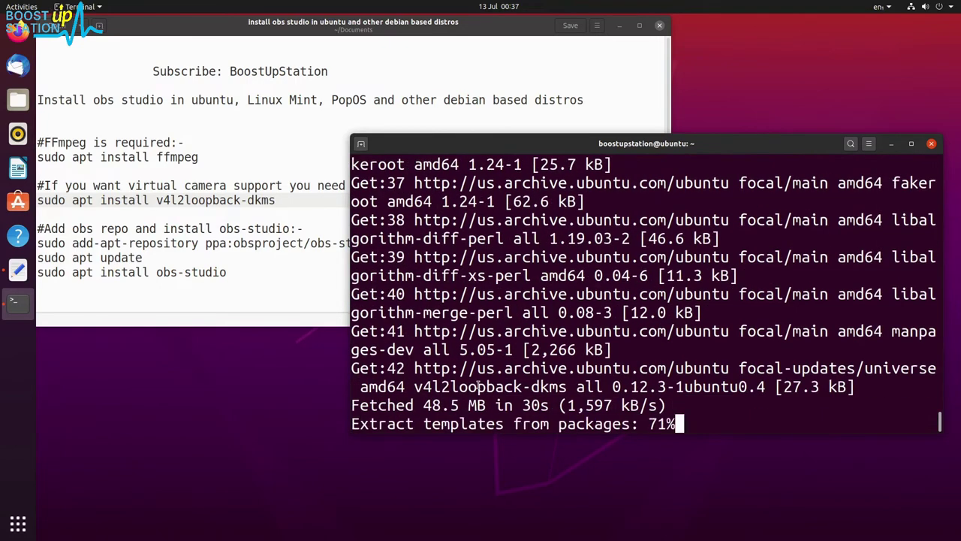
{"action": "left_click_drag", "start_coordinate": [468, 349], "coordinate": [530, 367]}
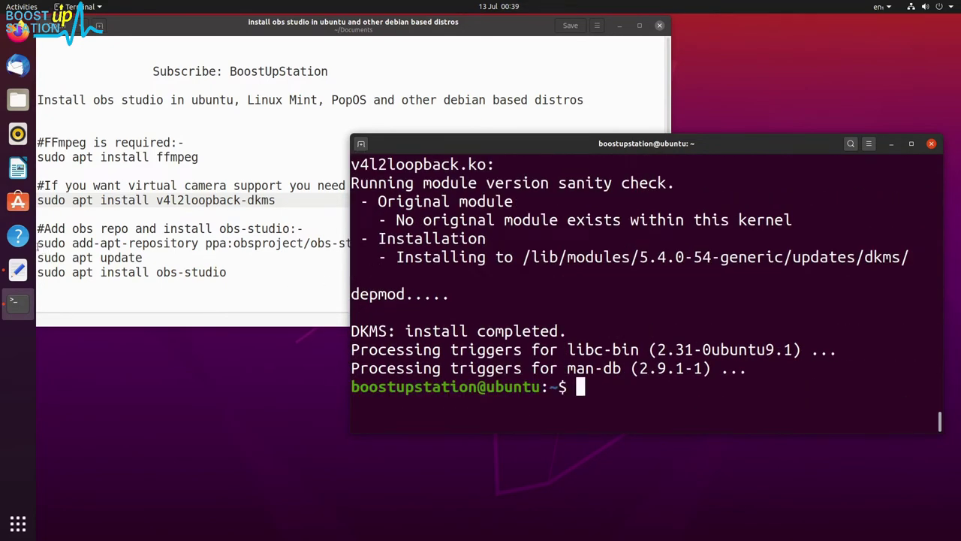
Step: Paste and run the command adding the obsproject/obs-studio PPA, confirming the repository addition
{"action": "left_click_drag", "start_coordinate": [36, 243], "coordinate": [382, 243]}
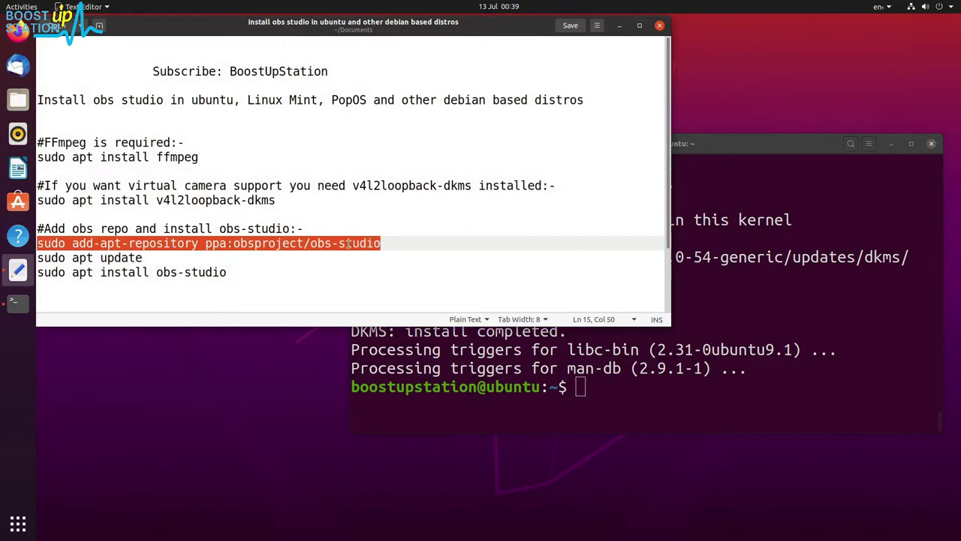
{"action": "left_click", "coordinate": [710, 387]}
{"action": "type", "text": "sudo add-apt-repository ppa:obsproject/obs-studio"}
{"action": "key", "text": "Return"}
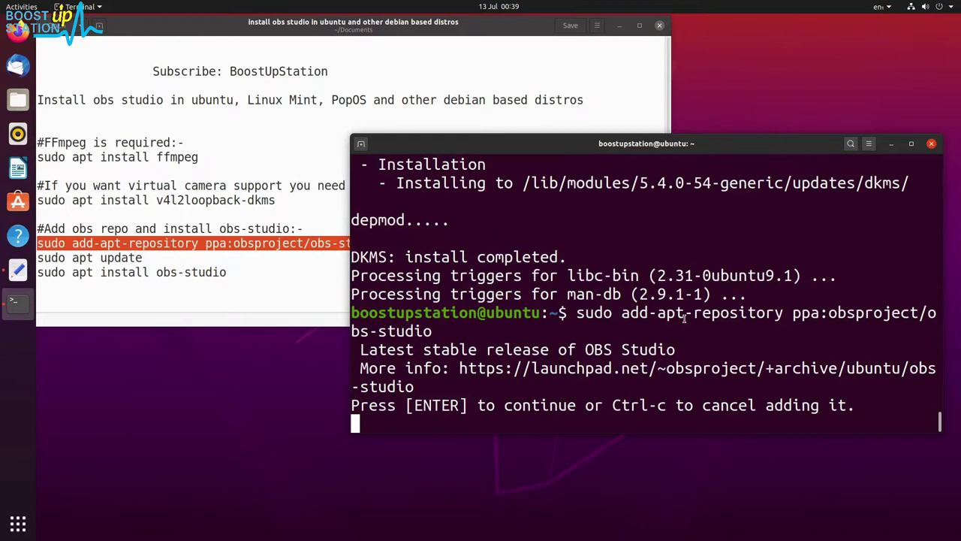
{"action": "key", "text": "Return"}
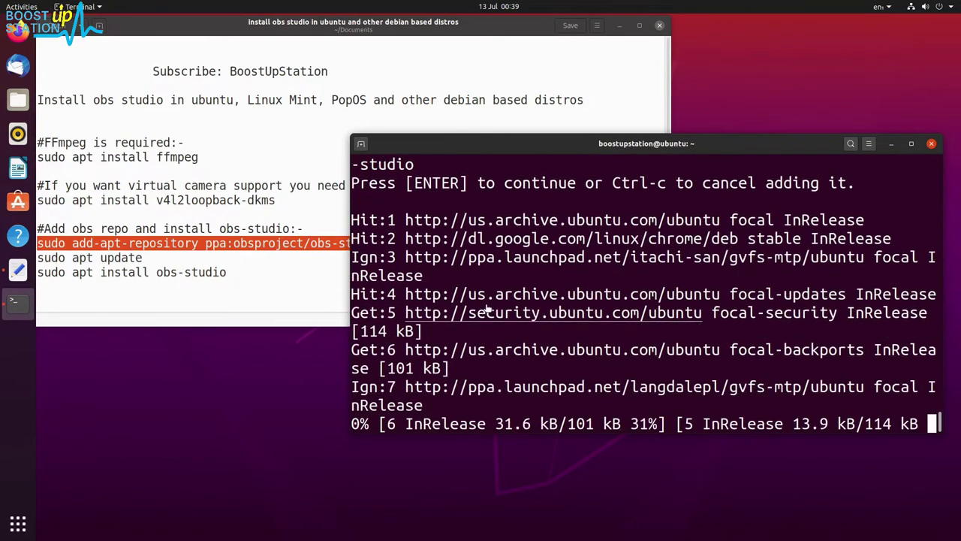
{"action": "left_click_drag", "start_coordinate": [494, 256], "coordinate": [502, 294]}
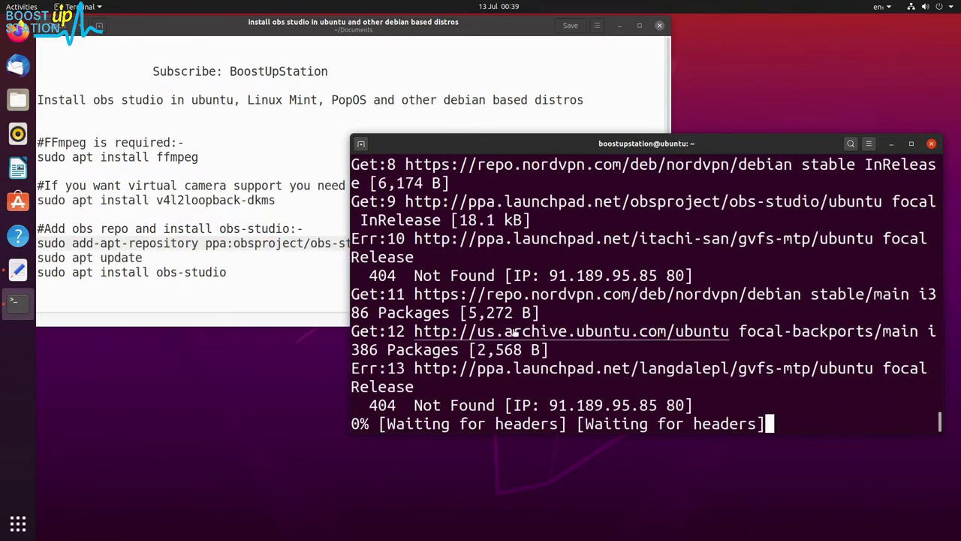
Step: Drag 'sudo apt update' from the notes into the terminal and run it
{"action": "left_click", "coordinate": [264, 248]}
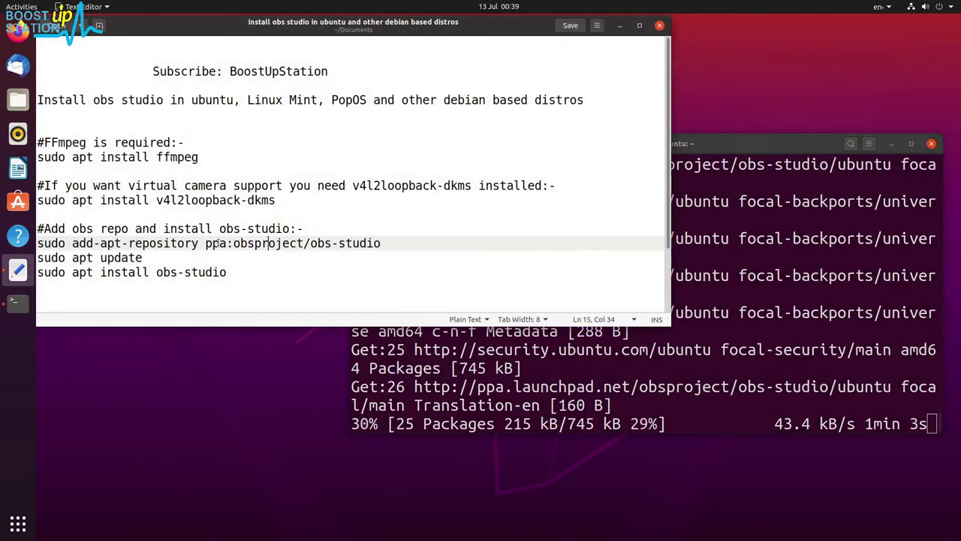
{"action": "left_click_drag", "start_coordinate": [142, 258], "coordinate": [36, 257]}
{"action": "left_click", "coordinate": [632, 360]}
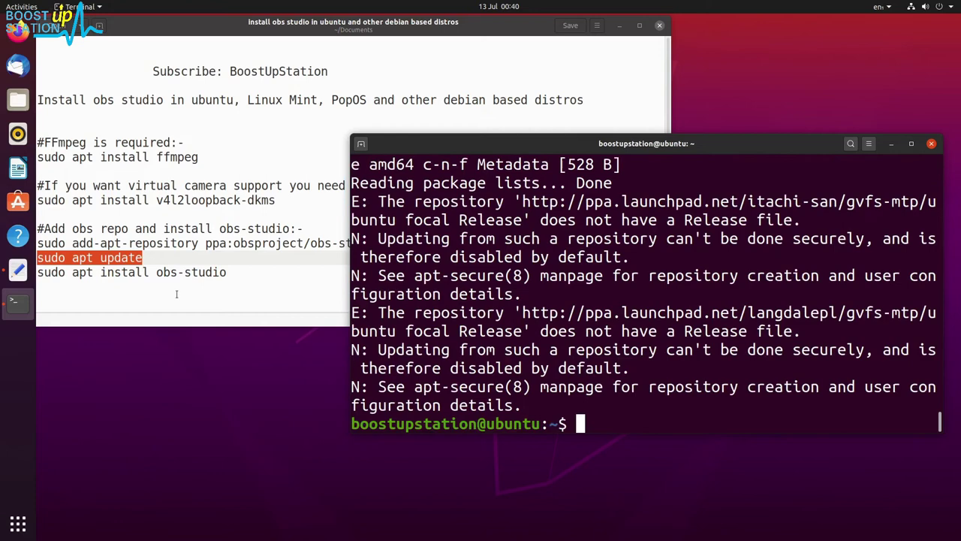
{"action": "left_click_drag", "start_coordinate": [97, 259], "coordinate": [601, 423]}
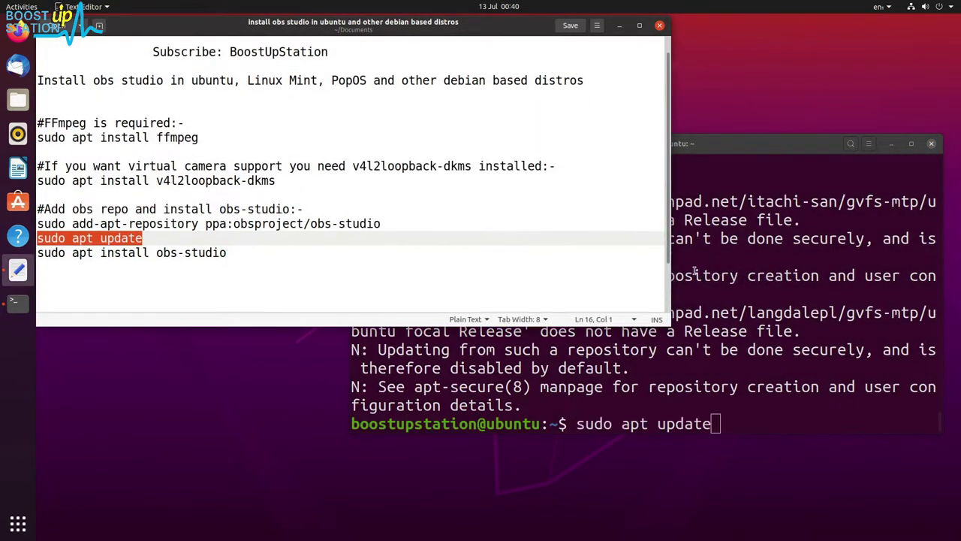
{"action": "left_click", "coordinate": [638, 423]}
{"action": "key", "text": "Return"}
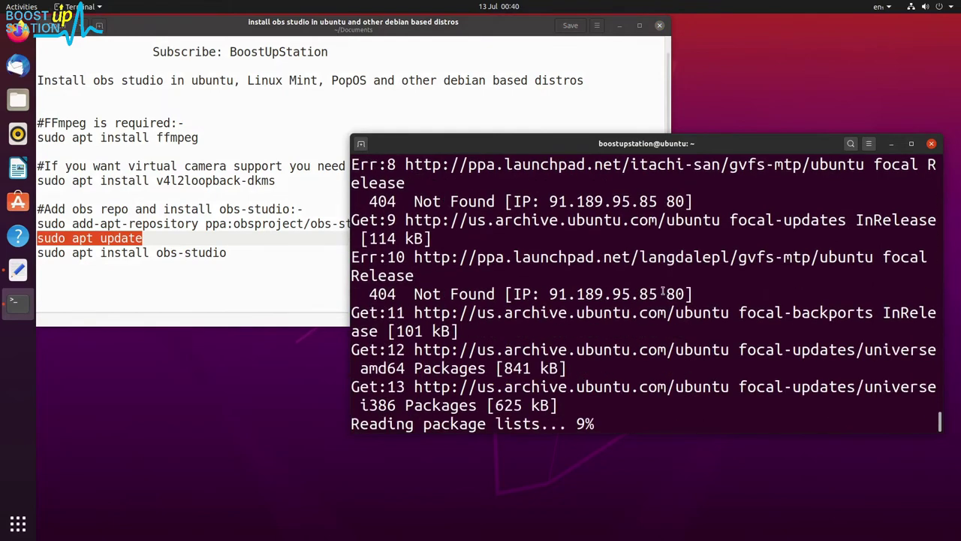
Step: Run 'sudo apt install obs-studio', cancel it with Ctrl+C at the dpkg lock, and close the terminal
{"action": "left_click", "coordinate": [150, 266]}
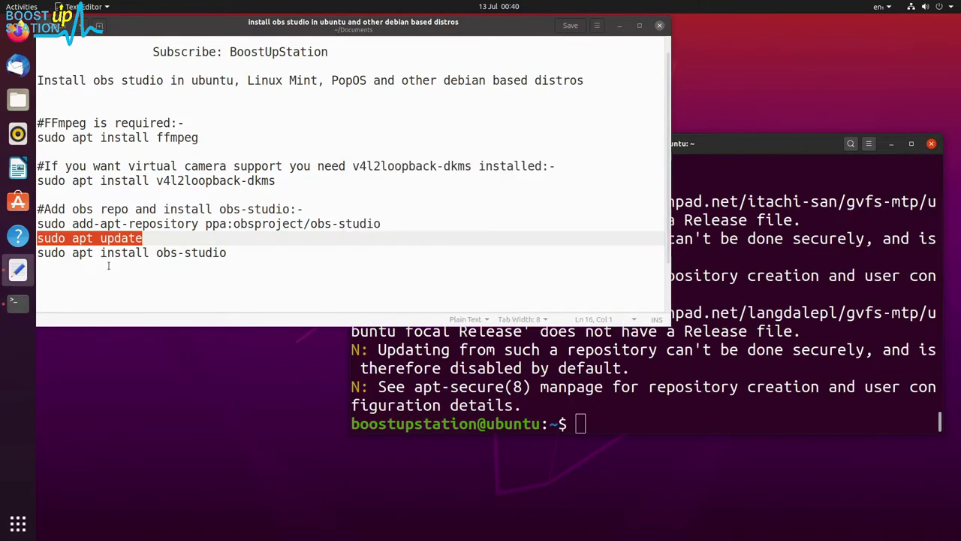
{"action": "triple_click", "coordinate": [119, 253]}
{"action": "left_click_drag", "start_coordinate": [119, 253], "coordinate": [638, 376]}
{"action": "key", "text": "Return"}
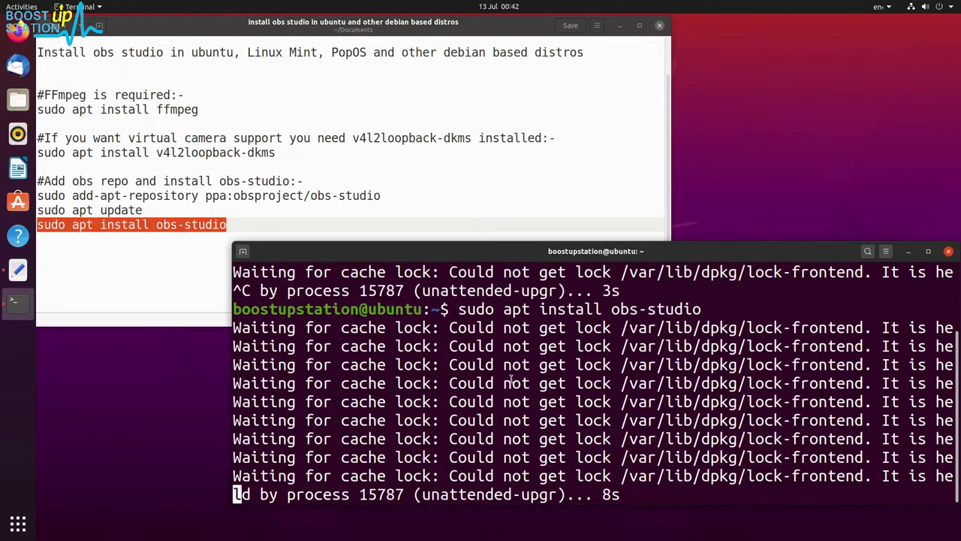
{"action": "left_click_drag", "start_coordinate": [496, 315], "coordinate": [568, 443]}
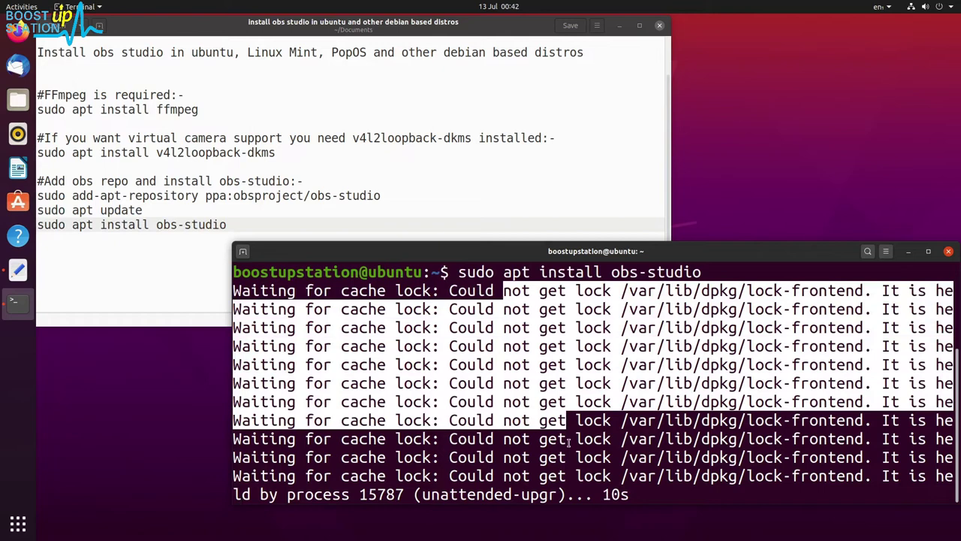
{"action": "key", "text": "ctrl+c"}
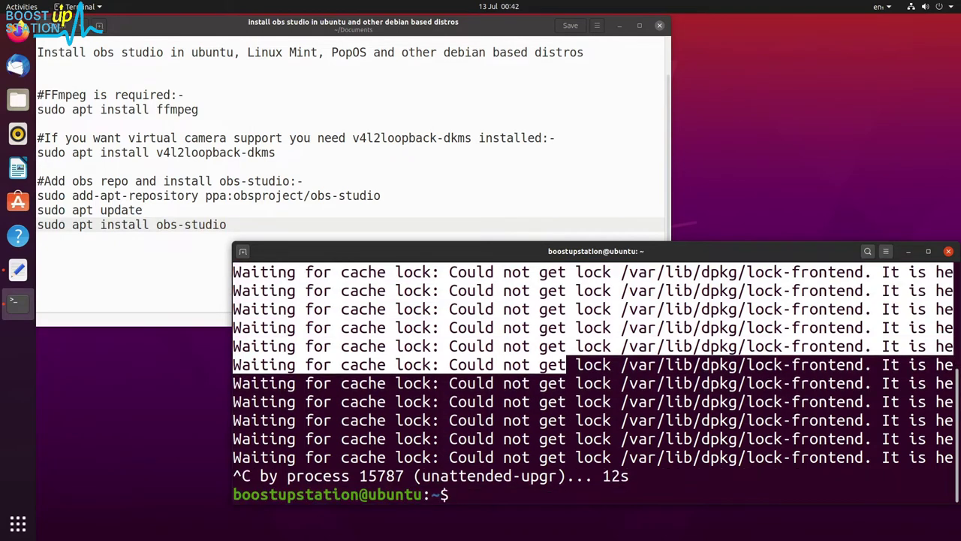
{"action": "left_click", "coordinate": [948, 251]}
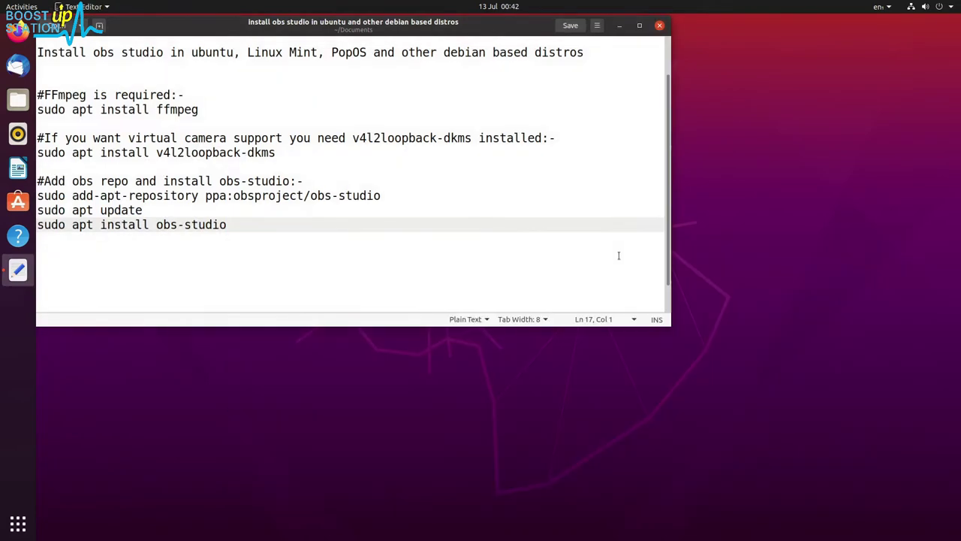
Step: Restart Ubuntu from the top-right power menu's Power Off / Log Out options
{"action": "left_click", "coordinate": [940, 9]}
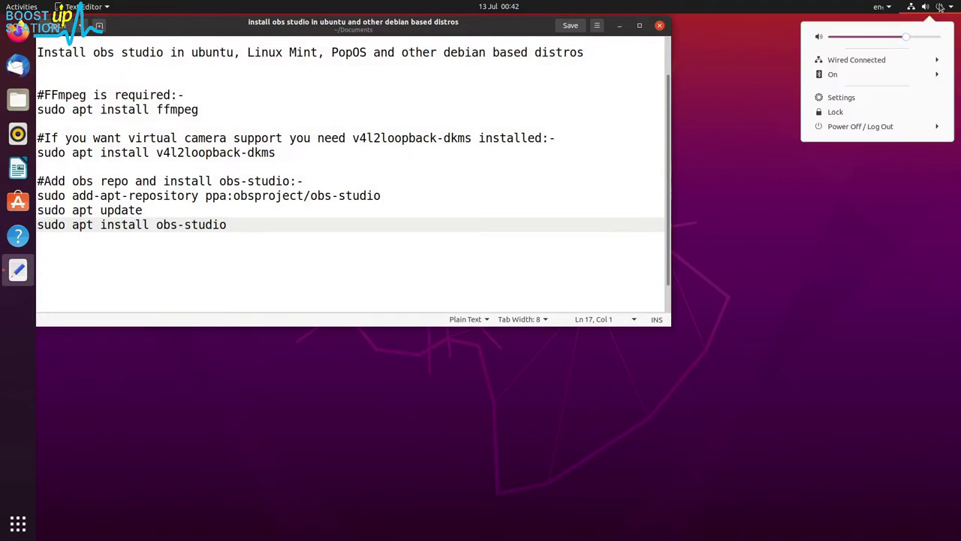
{"action": "left_click", "coordinate": [844, 126]}
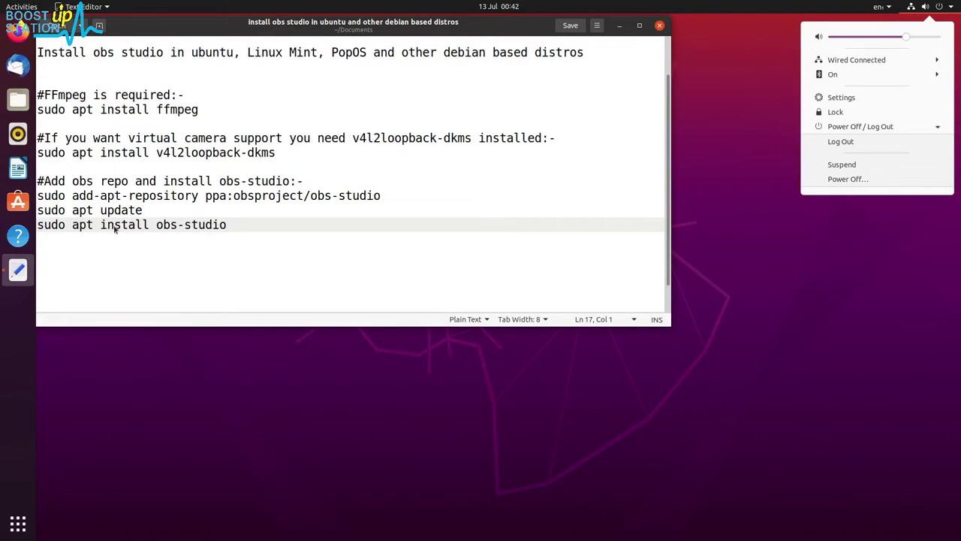
{"action": "left_click", "coordinate": [846, 180]}
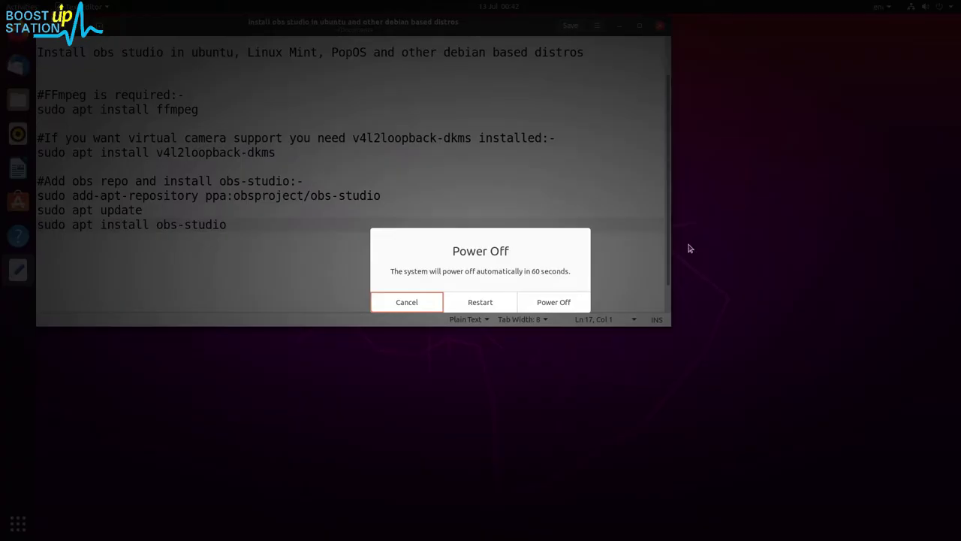
{"action": "left_click", "coordinate": [465, 301]}
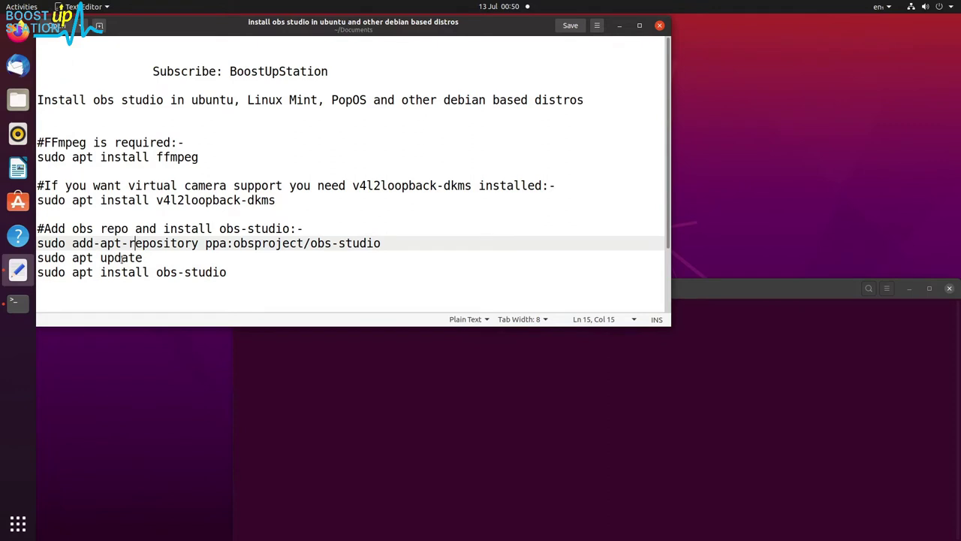
Step: Run 'sudo apt install obs-studio' with the sudo password and accept the 25 new packages
{"action": "triple_click", "coordinate": [116, 272]}
{"action": "left_click_drag", "start_coordinate": [125, 272], "coordinate": [470, 425]}
{"action": "key", "text": "Return"}
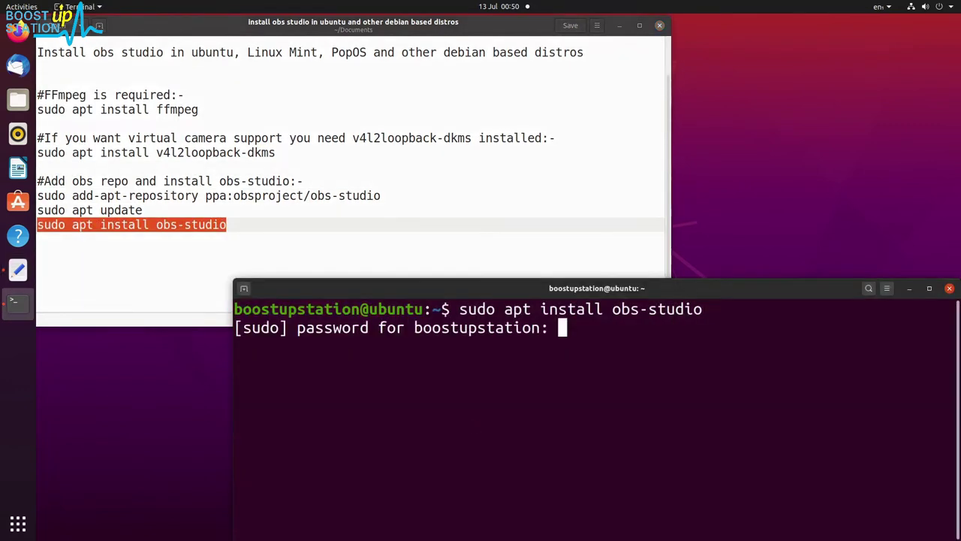
{"action": "key", "text": "Return"}
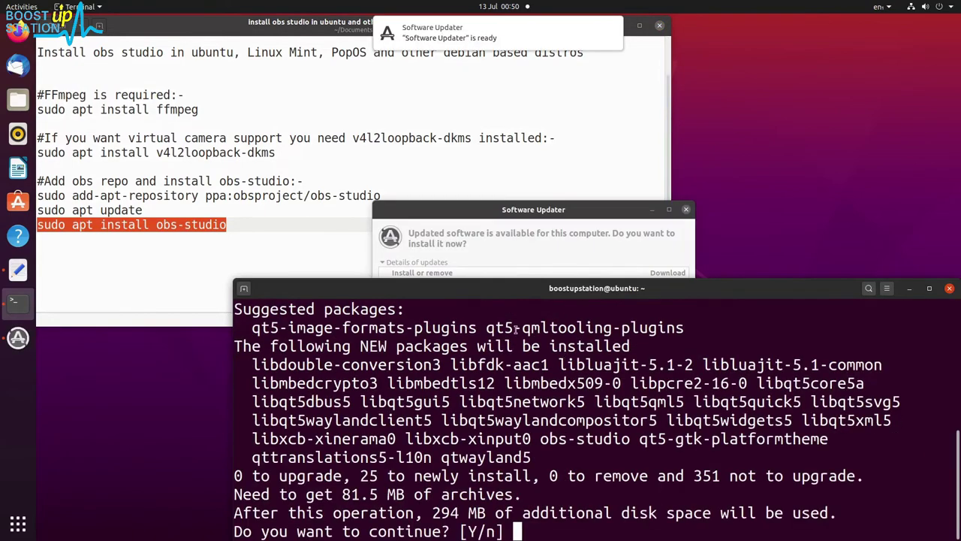
{"action": "left_click_drag", "start_coordinate": [597, 287], "coordinate": [552, 106]}
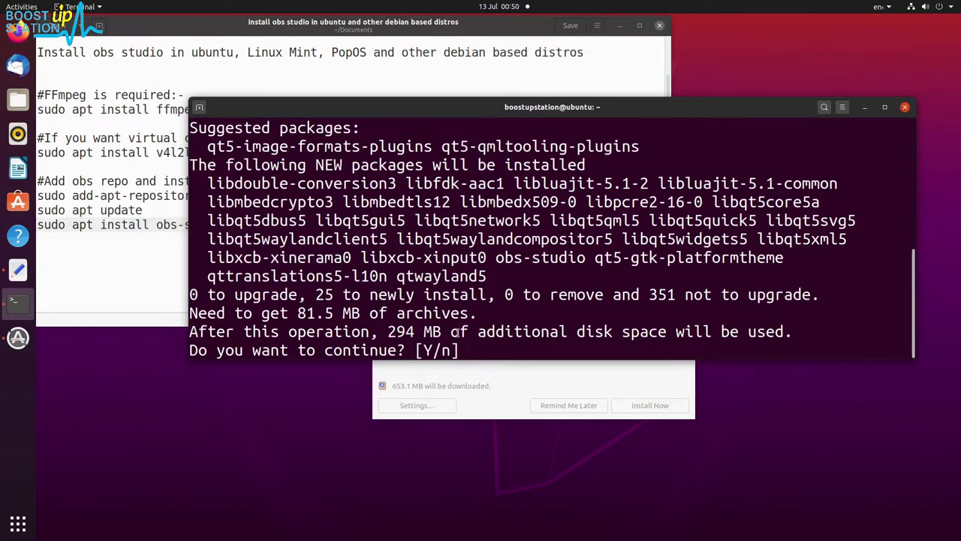
{"action": "type", "text": "y"}
{"action": "key", "text": "Return"}
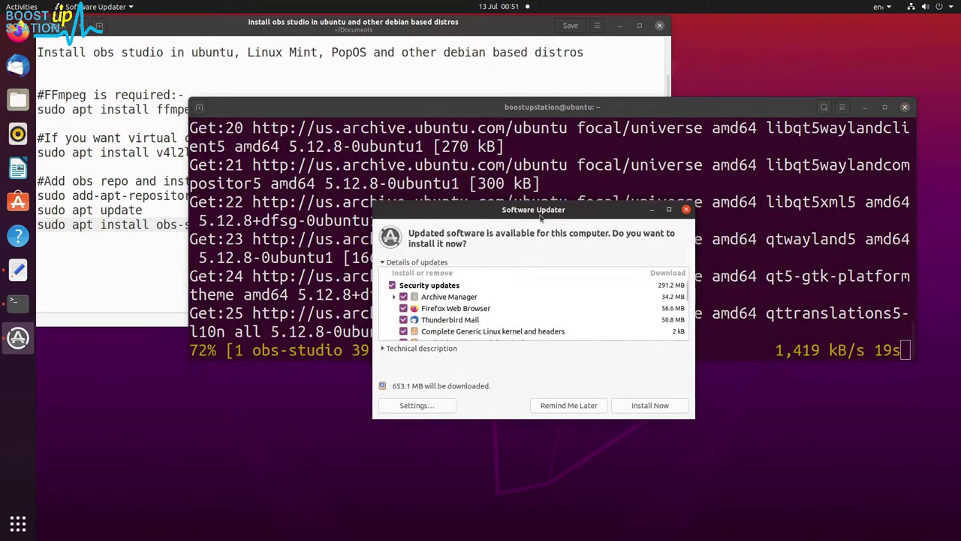
Step: Keep the terminal over the updater dialog while obs-studio 27.0.1 finishes setting up
{"action": "left_click_drag", "start_coordinate": [539, 209], "coordinate": [572, 241]}
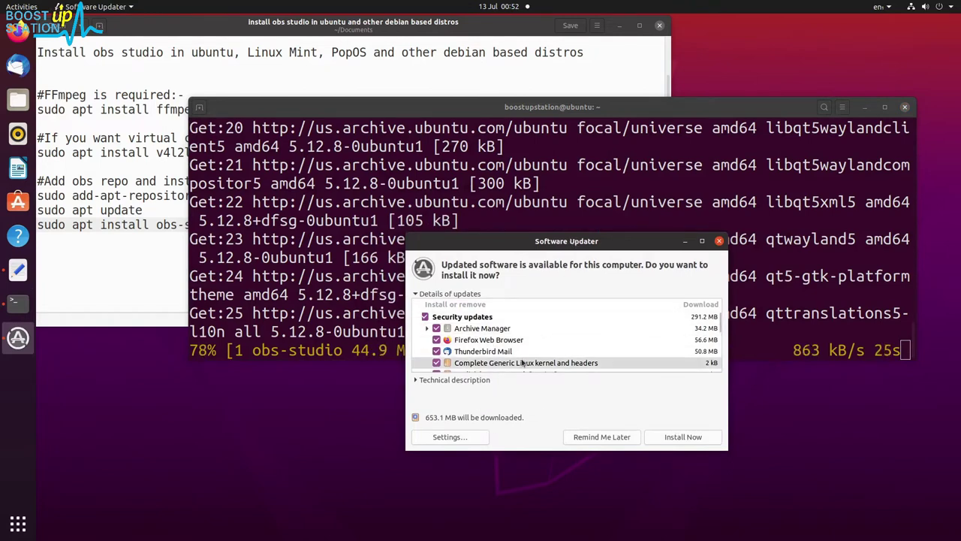
{"action": "scroll", "coordinate": [519, 364], "scroll_direction": "down", "scroll_amount": 3}
{"action": "scroll", "coordinate": [520, 365], "scroll_direction": "up", "scroll_amount": 3}
{"action": "left_click", "coordinate": [247, 220]}
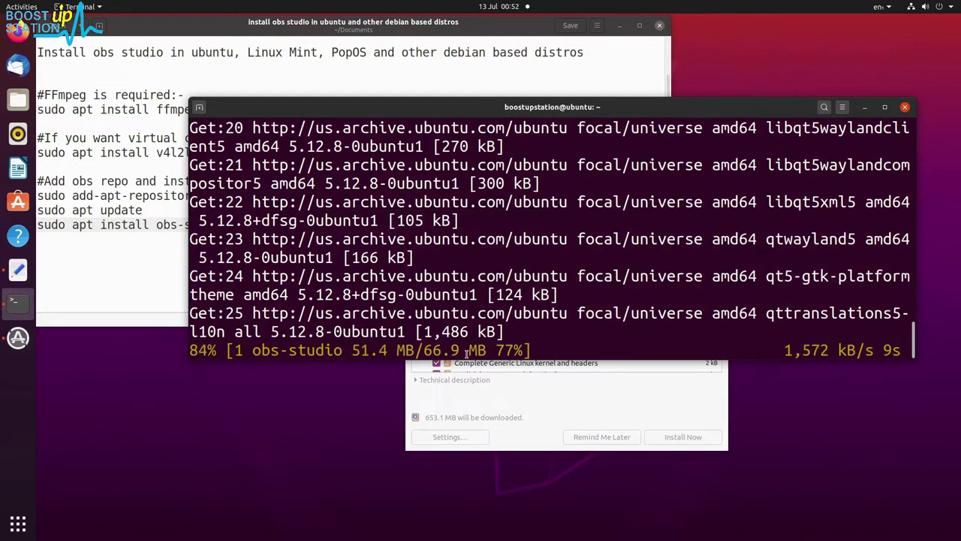
{"action": "left_click", "coordinate": [475, 412]}
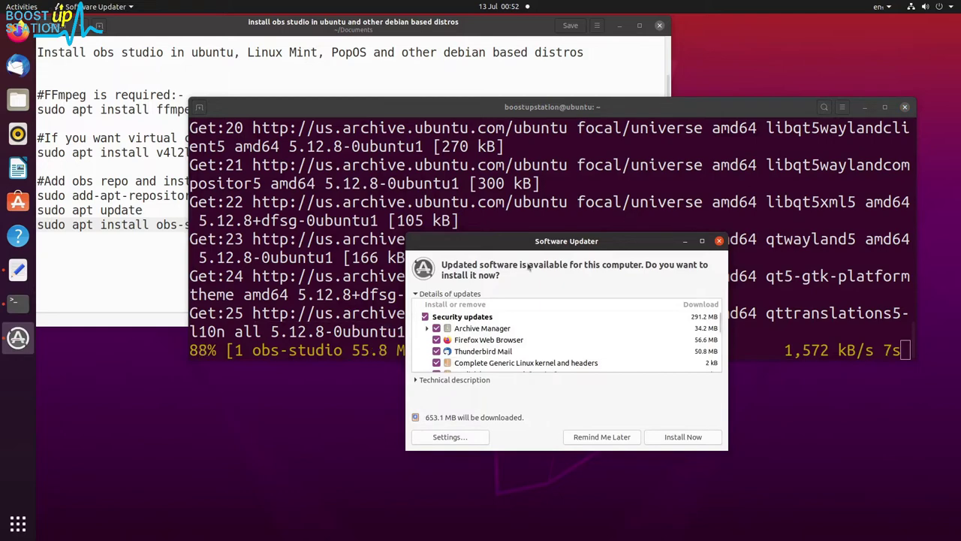
{"action": "left_click", "coordinate": [518, 236]}
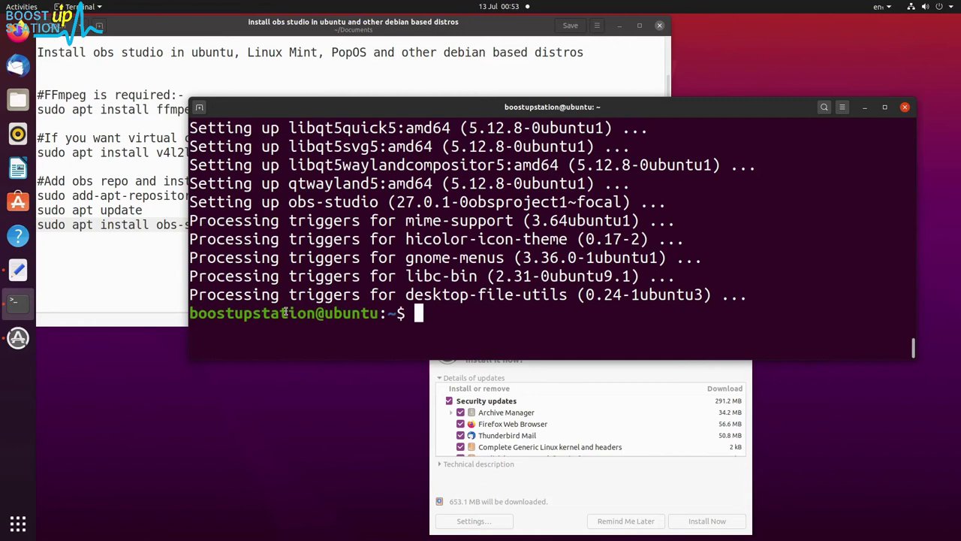
{"action": "left_click_drag", "start_coordinate": [291, 274], "coordinate": [324, 295]}
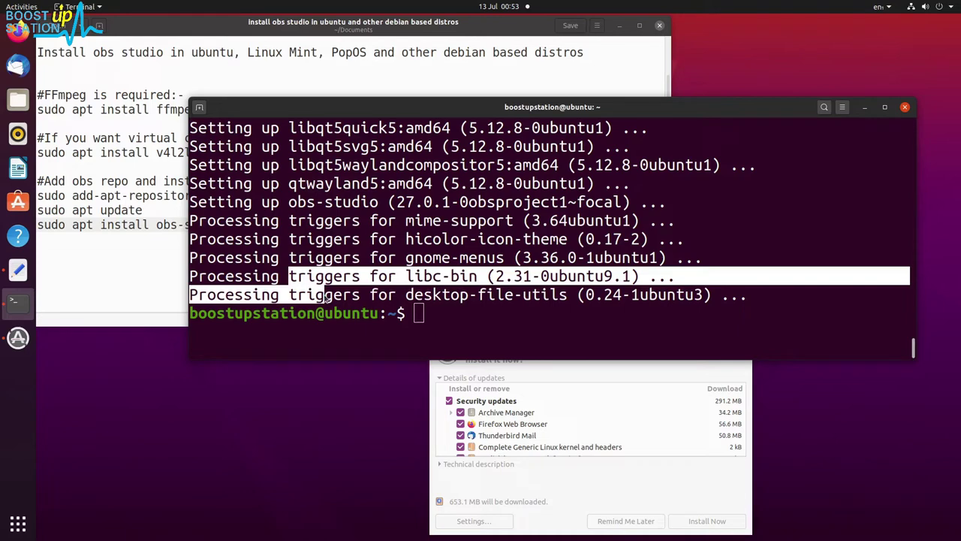
Step: Search 'obs' in Activities and launch OBS Studio from the results
{"action": "key", "text": "super"}
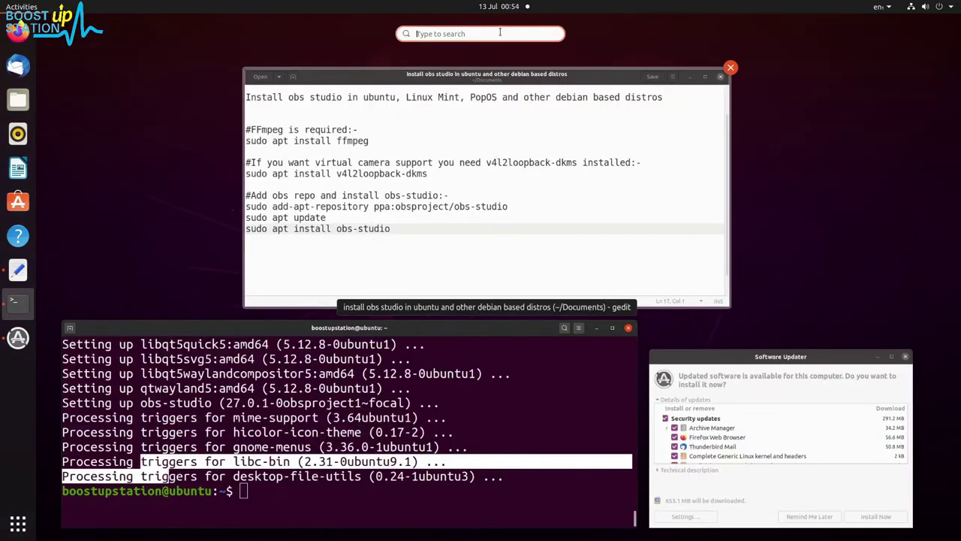
{"action": "type", "text": "obs"}
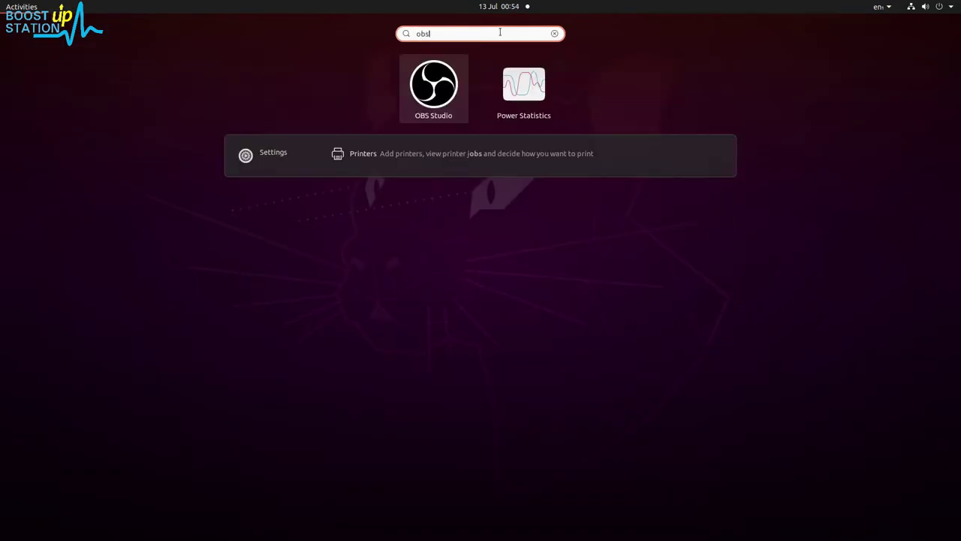
{"action": "left_click", "coordinate": [418, 76]}
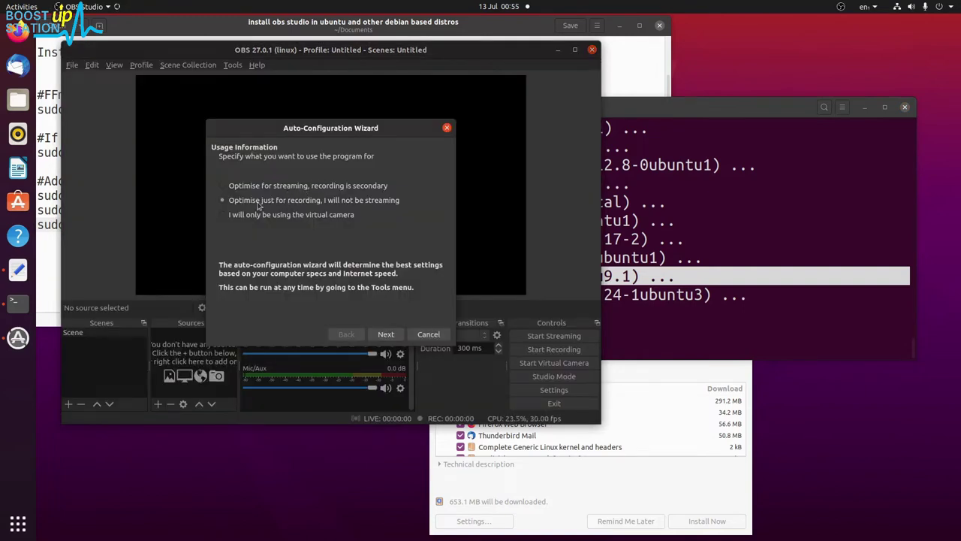
Step: Keep Use Current 30 FPS and 1920x1080 base resolution in the wizard, then start its tests
{"action": "left_click", "coordinate": [385, 334]}
{"action": "left_click", "coordinate": [323, 202]}
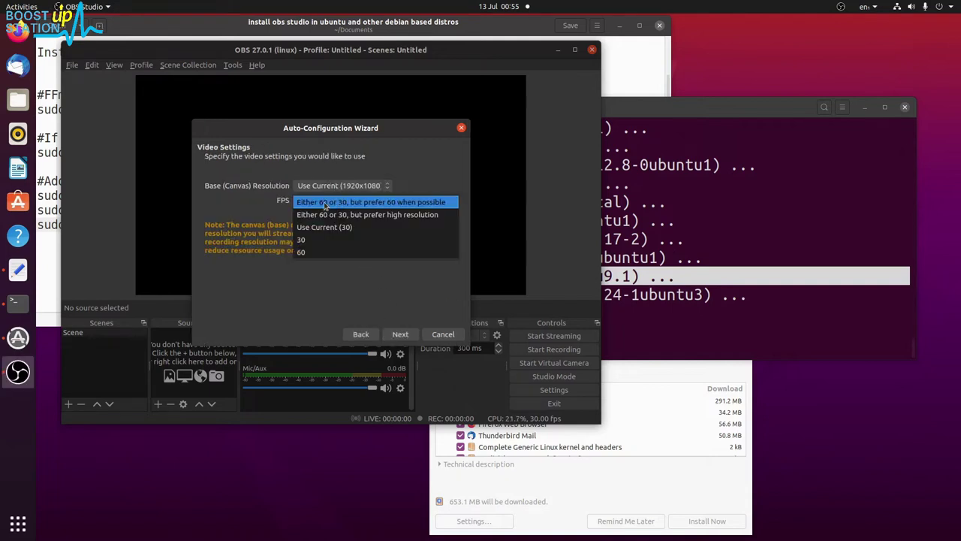
{"action": "left_click", "coordinate": [311, 232]}
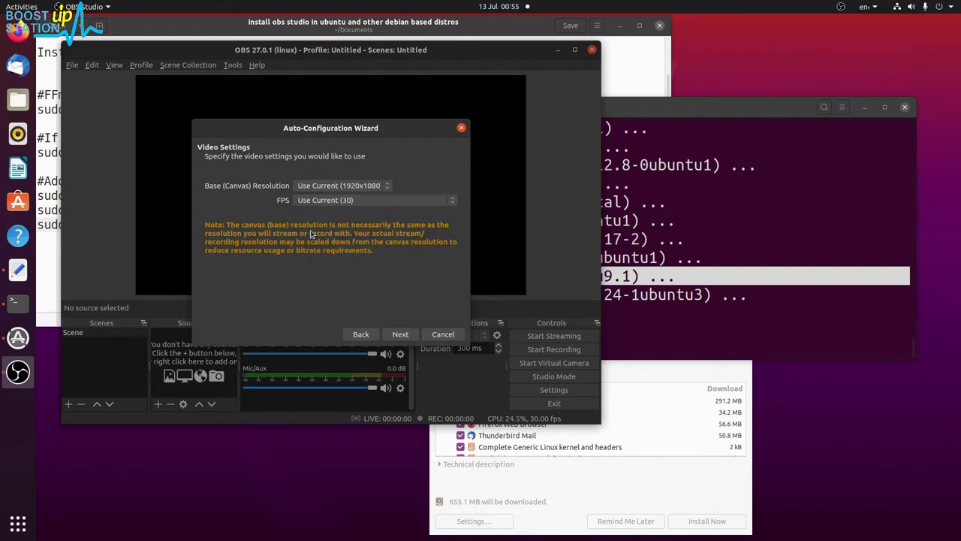
{"action": "left_click", "coordinate": [342, 187]}
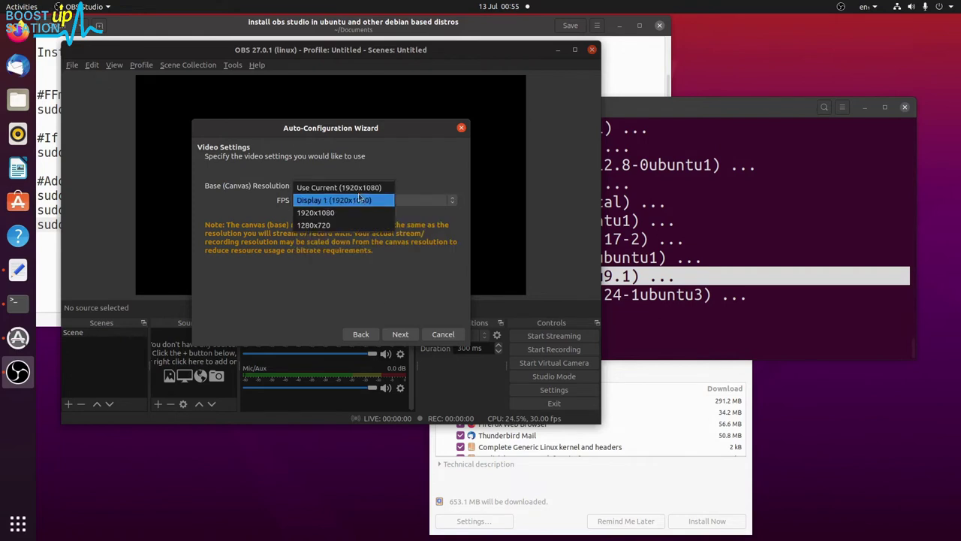
{"action": "left_click", "coordinate": [331, 188]}
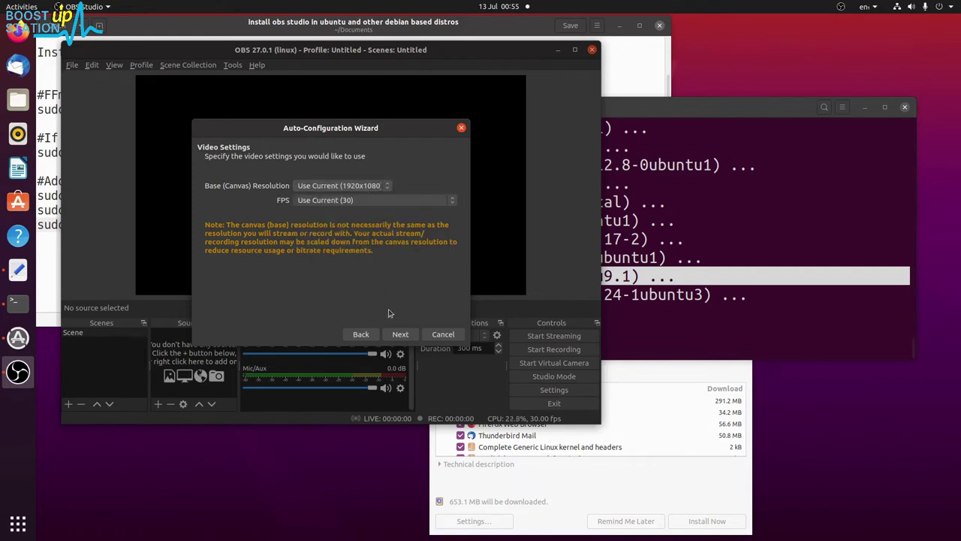
{"action": "left_click", "coordinate": [400, 333]}
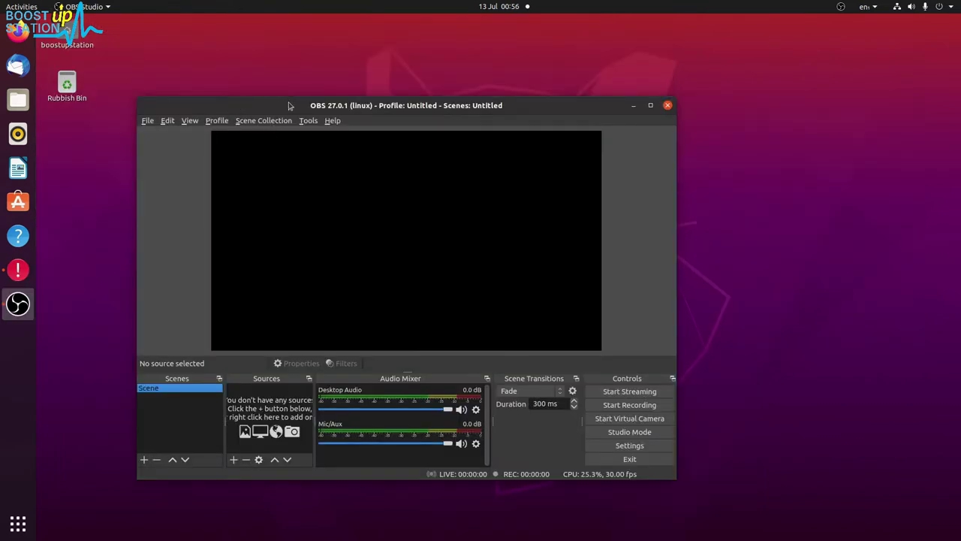
Step: Add a Screen Capture (XSHM) source to the default scene, keeping its default properties
{"action": "left_click_drag", "start_coordinate": [286, 104], "coordinate": [250, 94]}
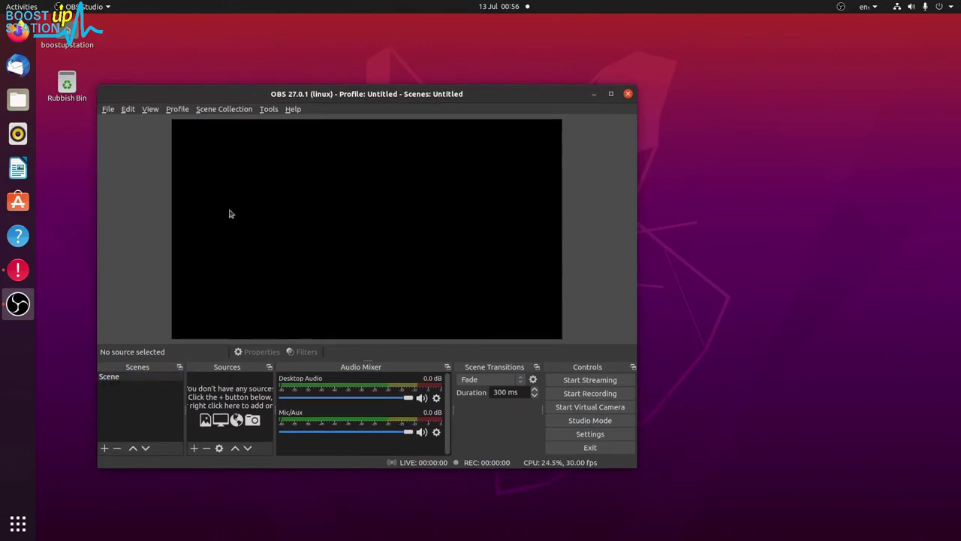
{"action": "left_click_drag", "start_coordinate": [230, 209], "coordinate": [415, 279]}
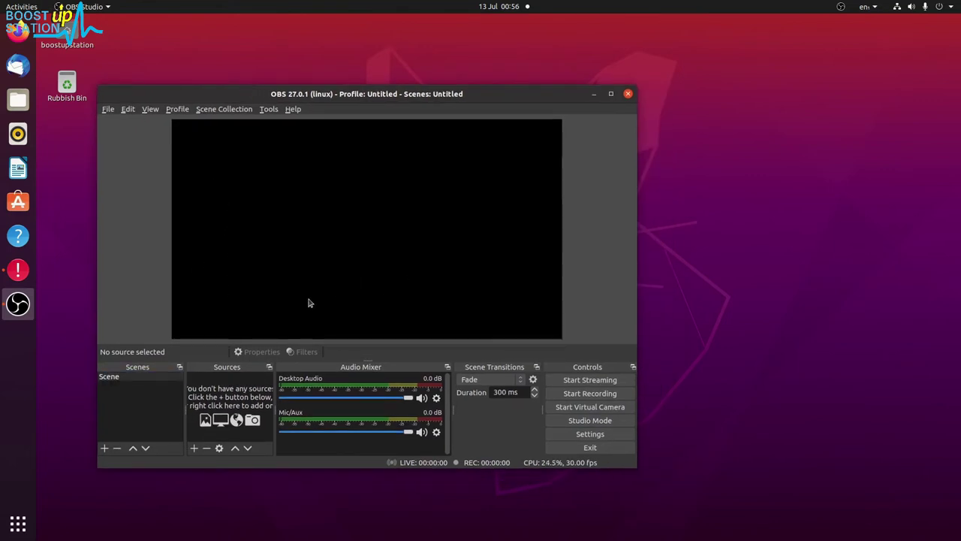
{"action": "left_click", "coordinate": [126, 379]}
{"action": "left_click", "coordinate": [194, 447]}
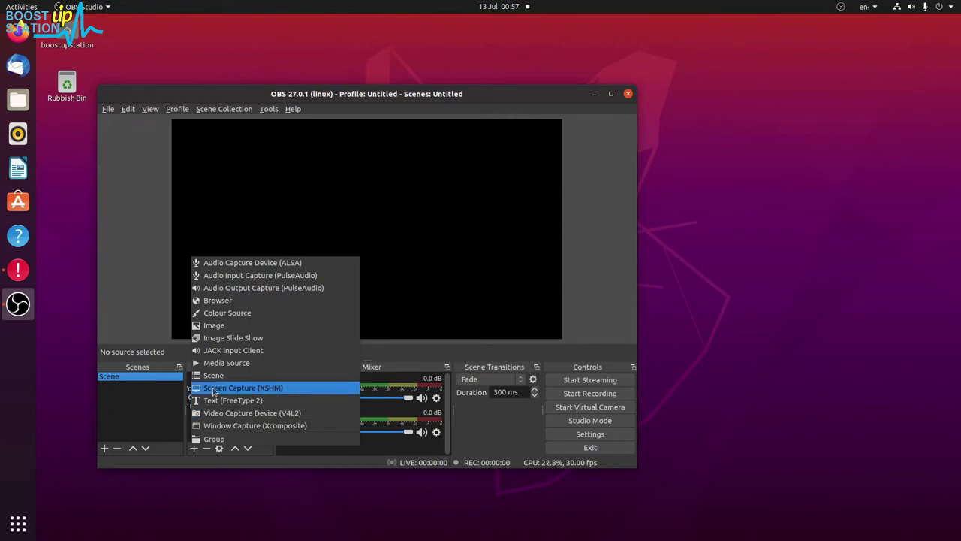
{"action": "left_click", "coordinate": [214, 388]}
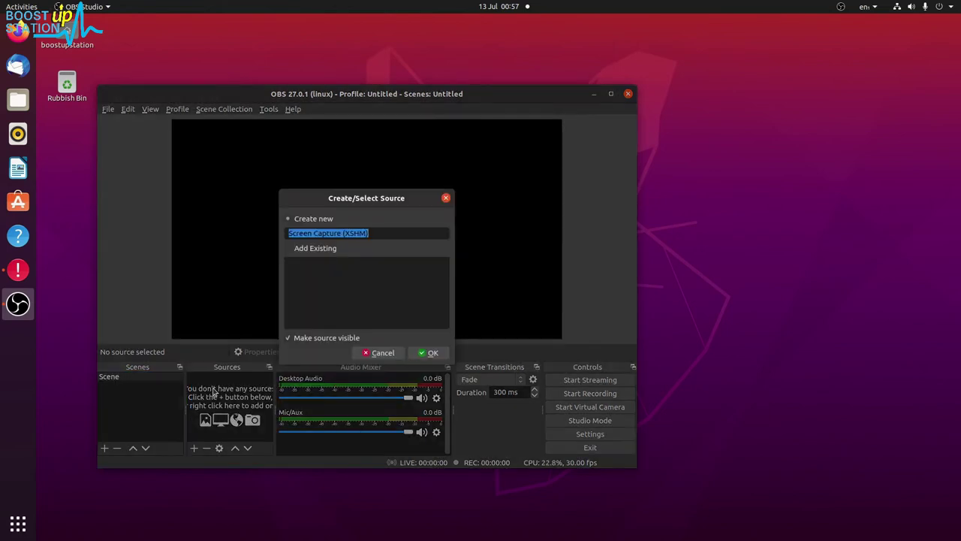
{"action": "left_click", "coordinate": [425, 353]}
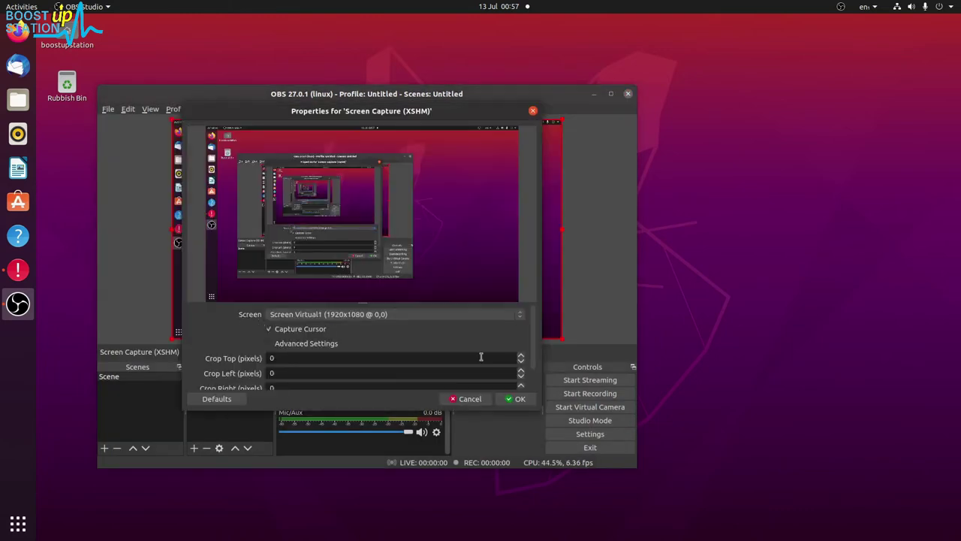
{"action": "left_click", "coordinate": [517, 399]}
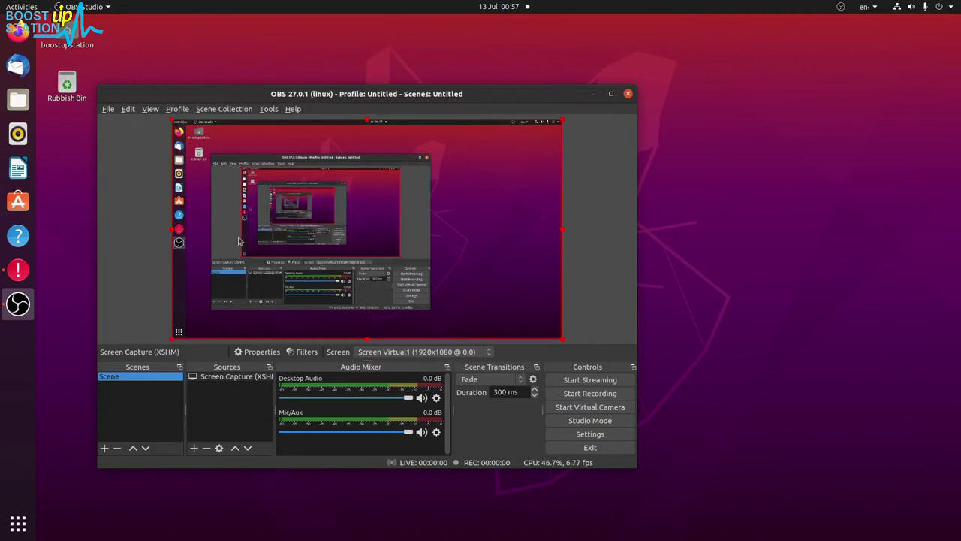
{"action": "left_click", "coordinate": [196, 449]}
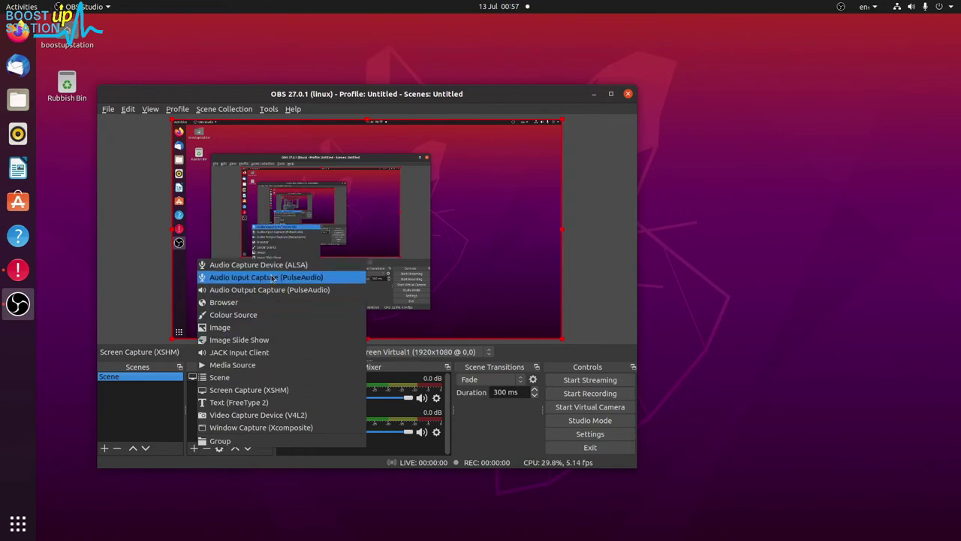
Step: Add an Audio Capture Device (ALSA) source with its default device and sample rate
{"action": "left_click", "coordinate": [274, 269]}
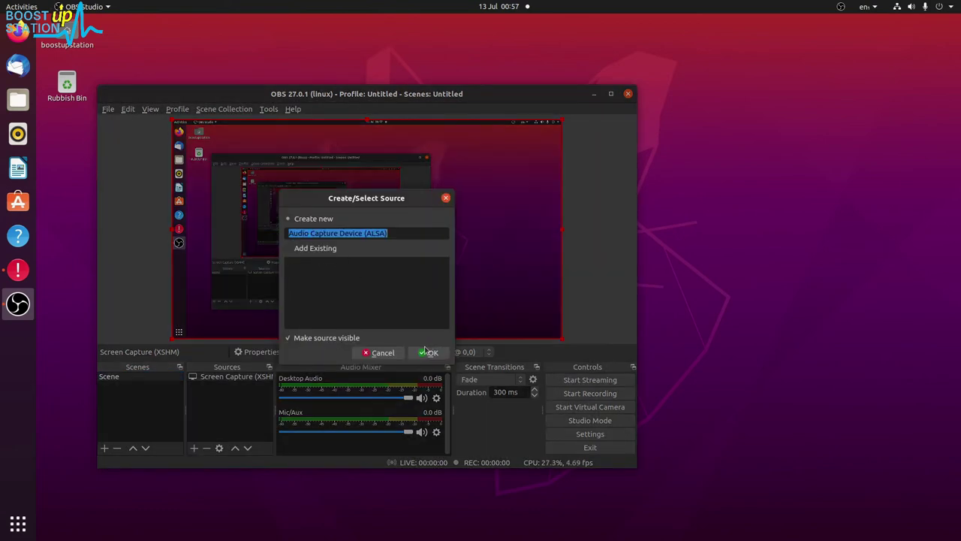
{"action": "left_click", "coordinate": [425, 351]}
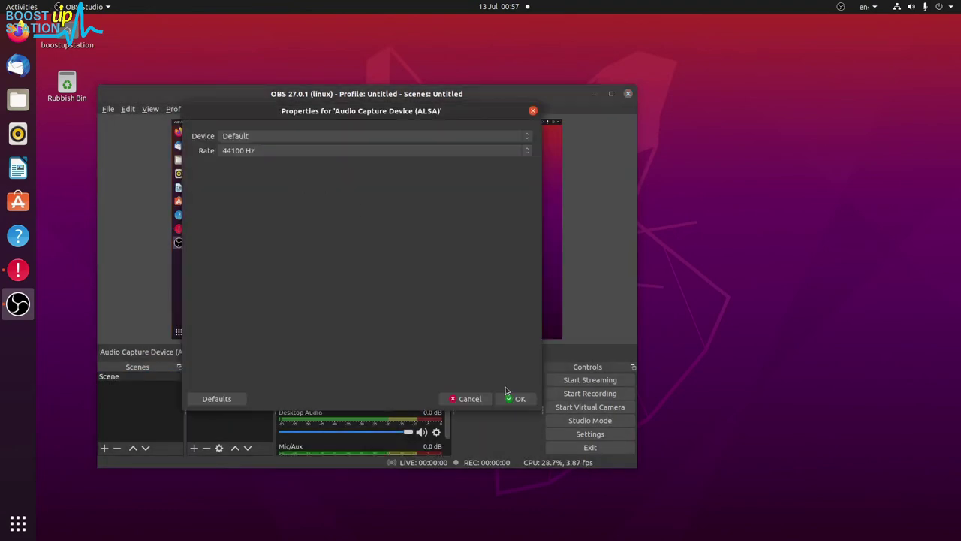
{"action": "left_click", "coordinate": [515, 398]}
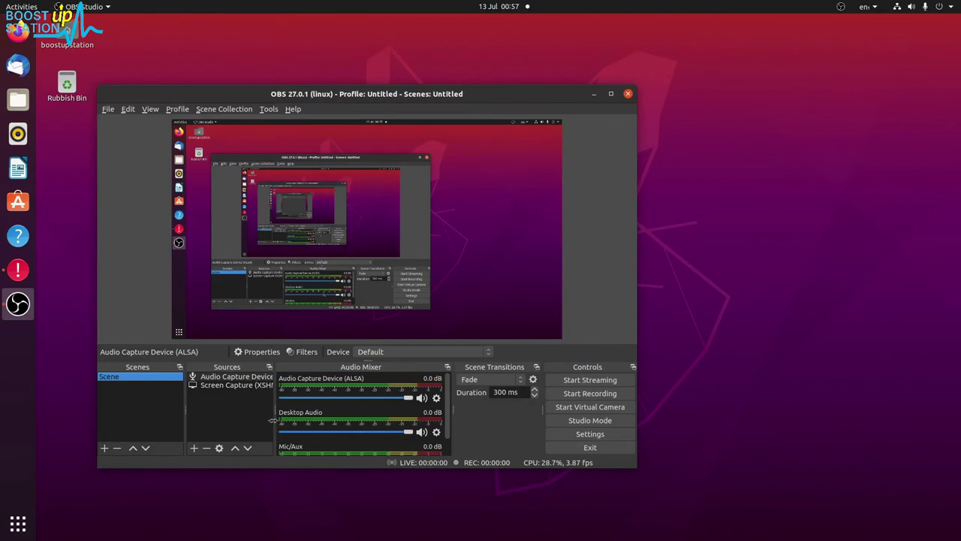
{"action": "left_click", "coordinate": [235, 378]}
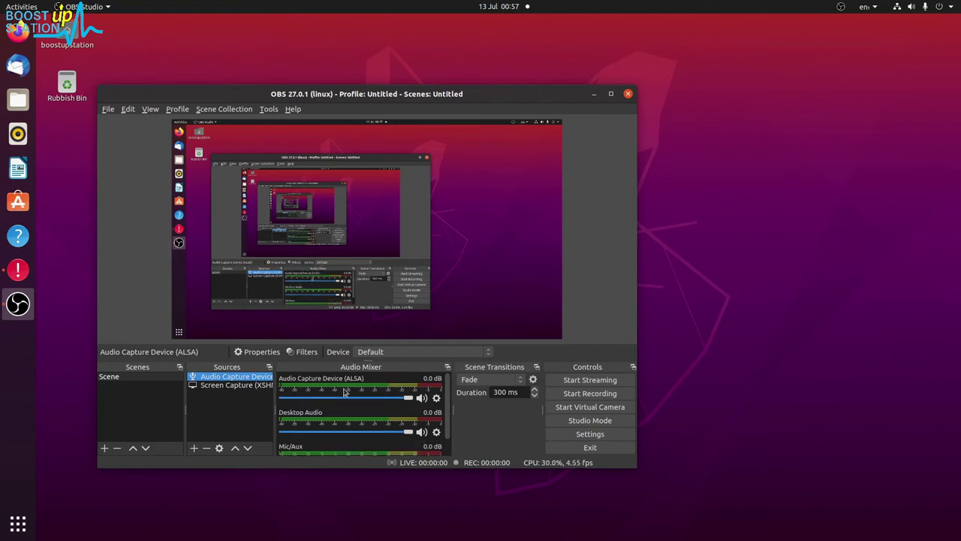
Step: Add an Audio Input Capture (PulseAudio) source on its default input device
{"action": "left_click", "coordinate": [194, 447]}
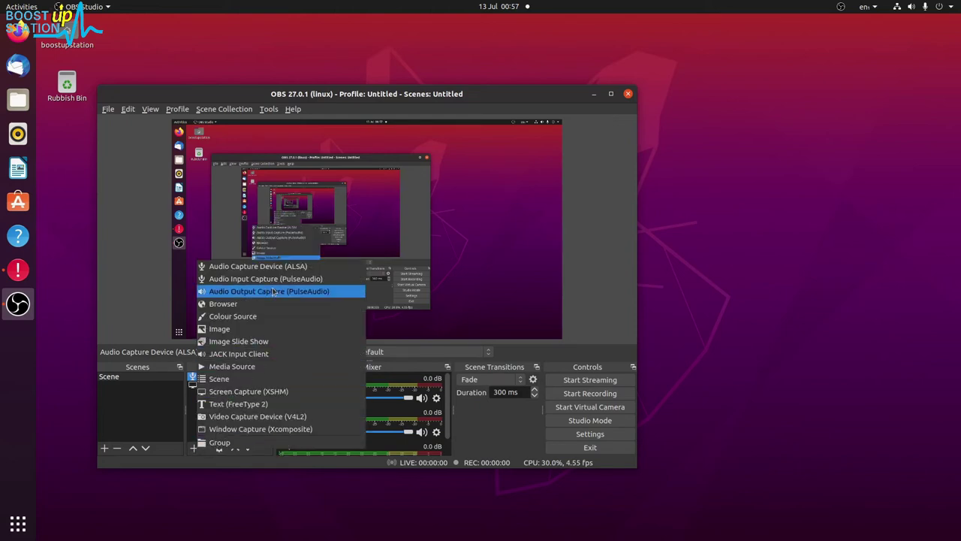
{"action": "left_click", "coordinate": [275, 282]}
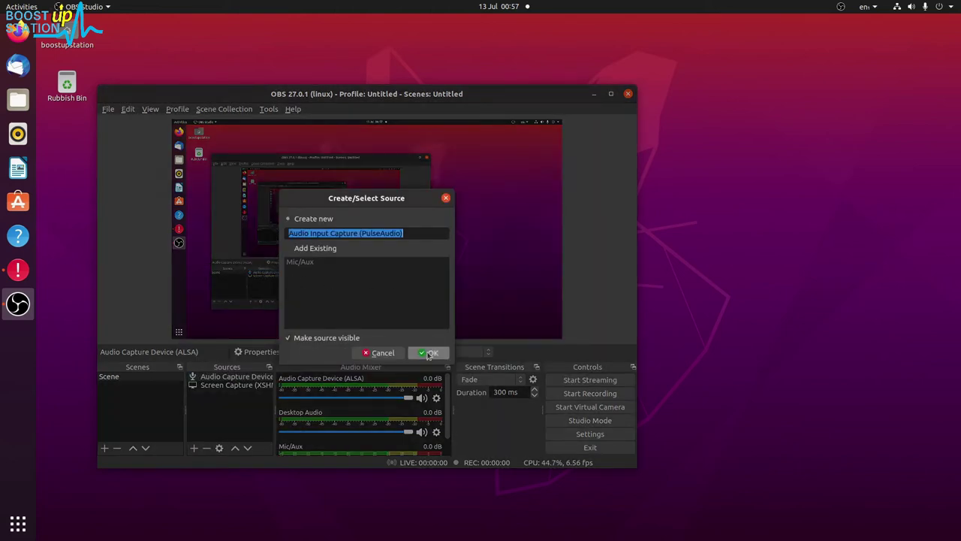
{"action": "key", "text": "Return"}
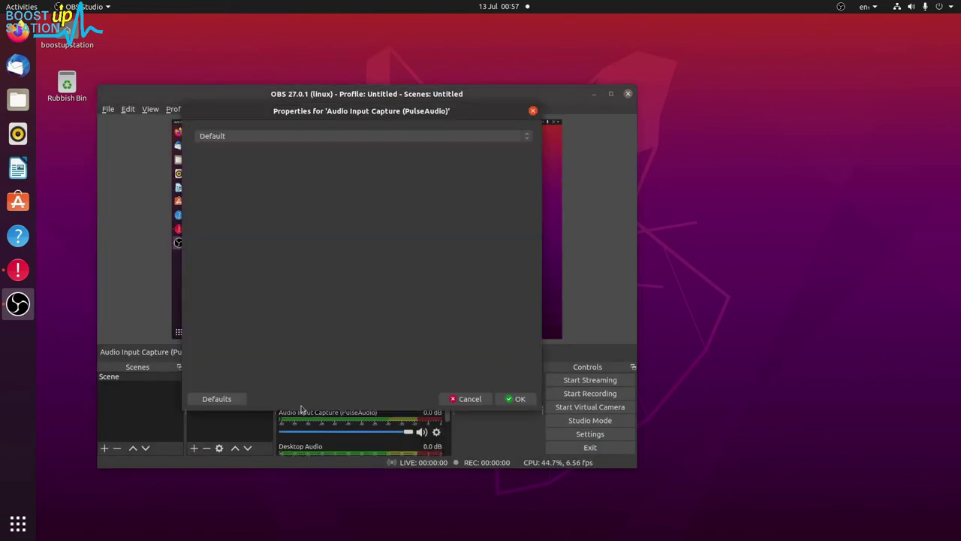
{"action": "left_click", "coordinate": [514, 398]}
Step: Check the system volume and status menu, then close it and scroll the view
{"action": "left_click", "coordinate": [922, 6]}
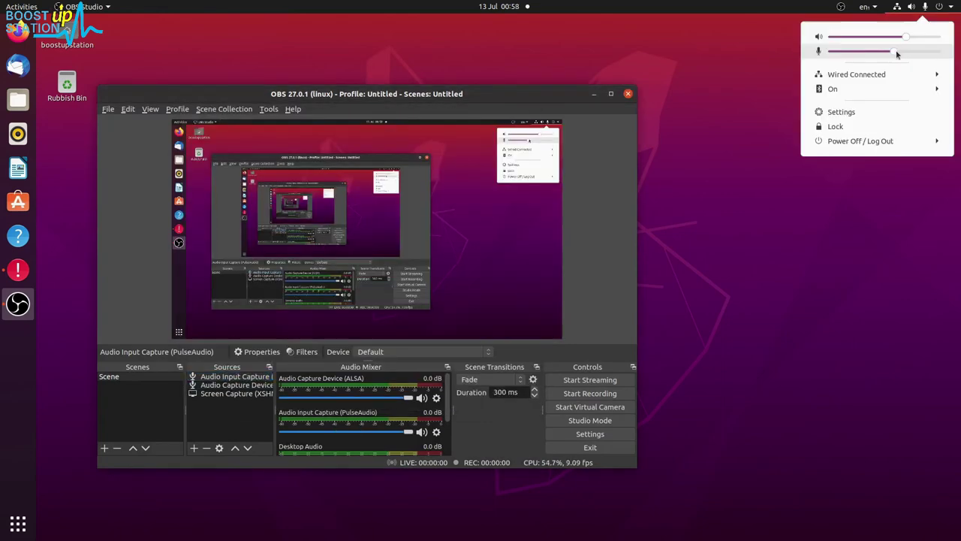
{"action": "left_click", "coordinate": [805, 264]}
{"action": "scroll", "coordinate": [355, 427], "scroll_direction": "down", "scroll_amount": 2}
{"action": "scroll", "coordinate": [356, 426], "scroll_direction": "up", "scroll_amount": 2}
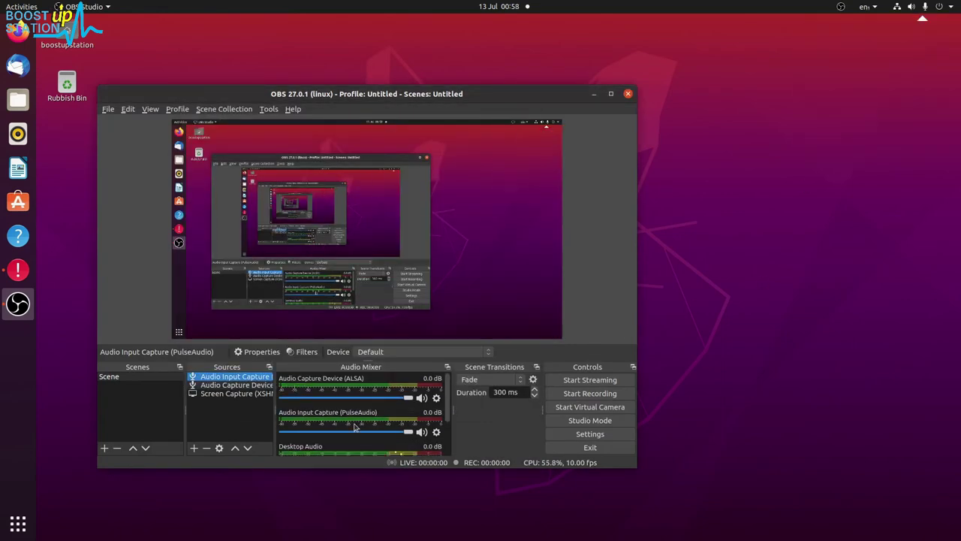
{"action": "scroll", "coordinate": [355, 426], "scroll_direction": "down", "scroll_amount": 1}
{"action": "scroll", "coordinate": [355, 426], "scroll_direction": "down", "scroll_amount": 1}
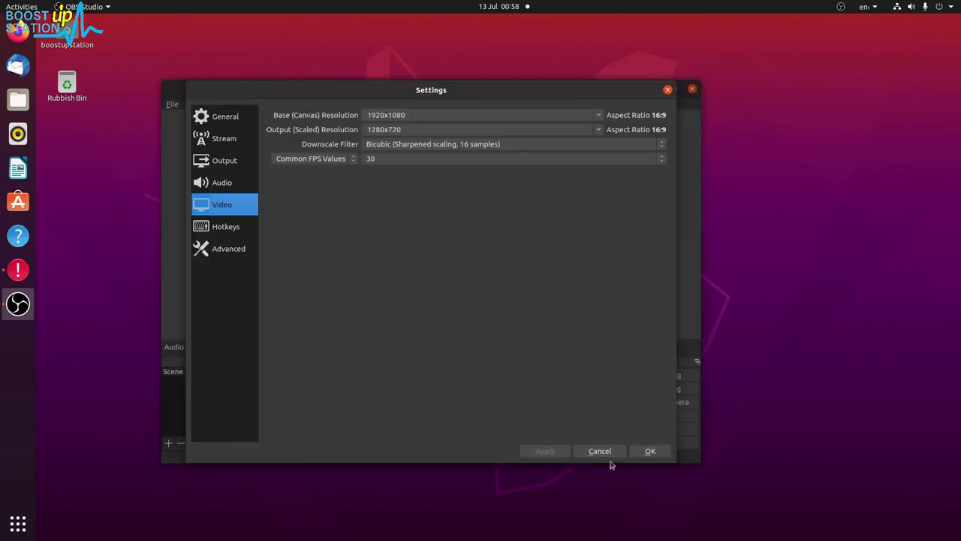
Step: Reopen Settings and set the Video Output (Scaled) Resolution to 1920x1080
{"action": "left_click", "coordinate": [600, 452]}
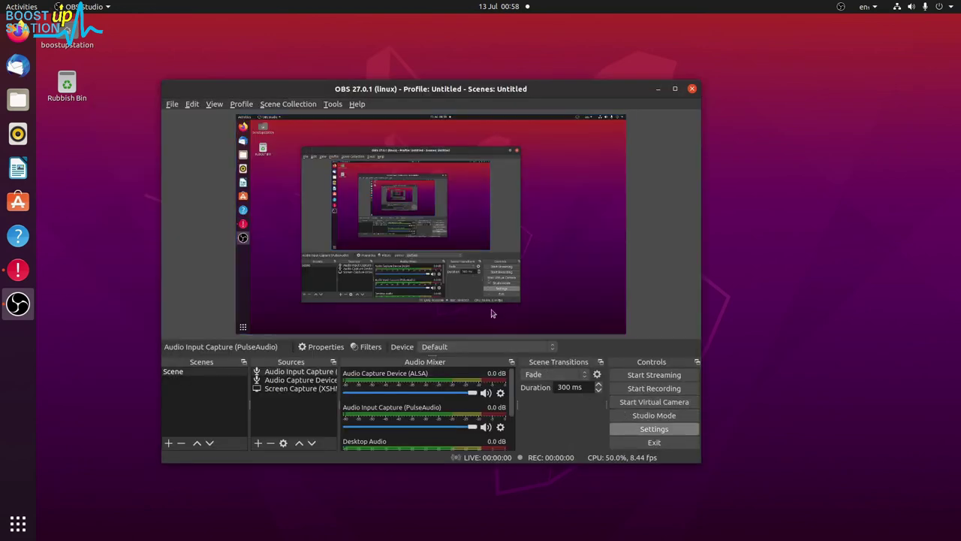
{"action": "left_click", "coordinate": [654, 429]}
{"action": "left_click", "coordinate": [221, 209]}
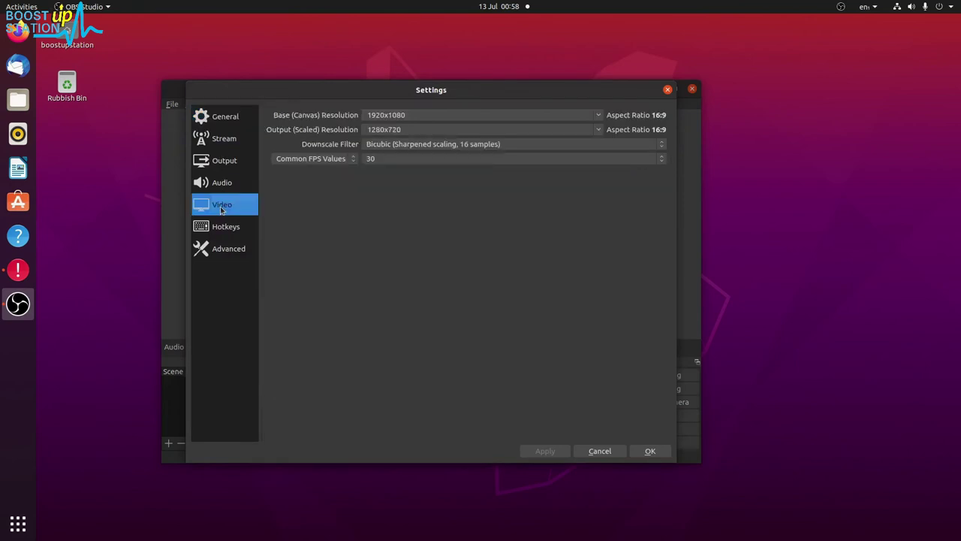
{"action": "left_click", "coordinate": [600, 132]}
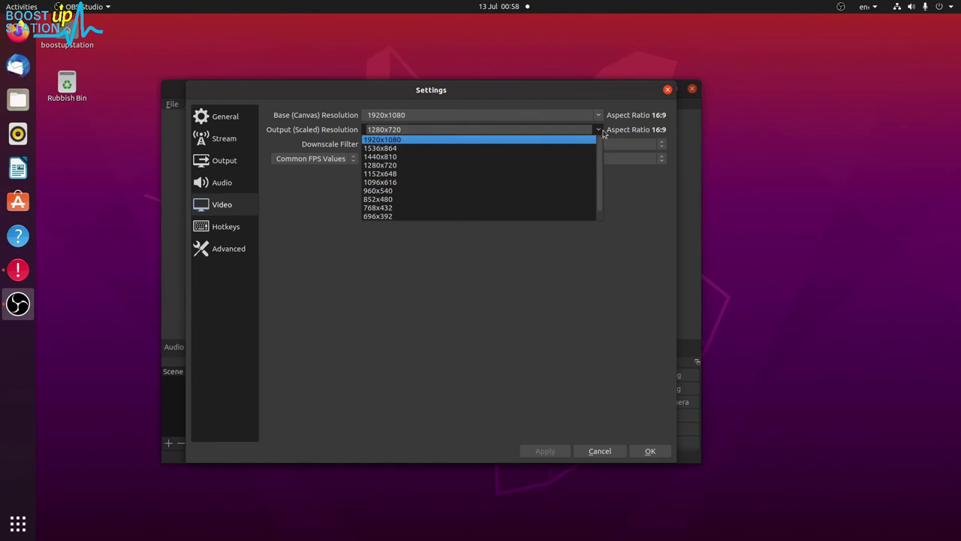
{"action": "left_click", "coordinate": [379, 142]}
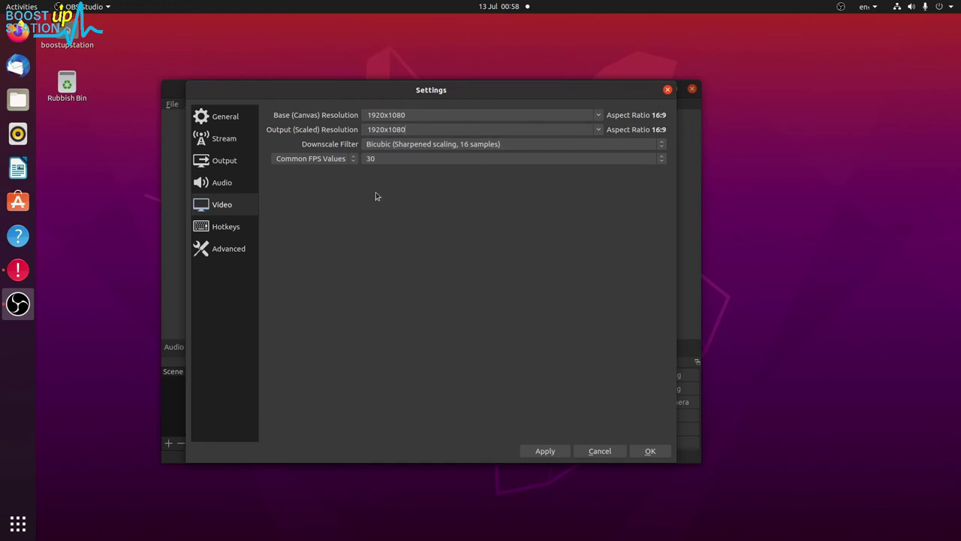
Step: Choose the Lanczos downscale filter, keep 30 FPS, and save the video settings
{"action": "left_click", "coordinate": [402, 148]}
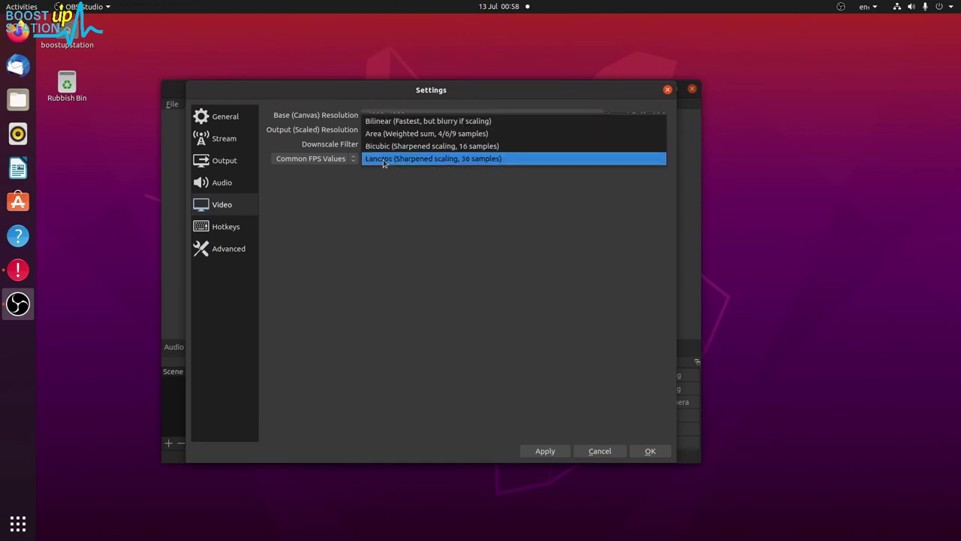
{"action": "left_click", "coordinate": [384, 160]}
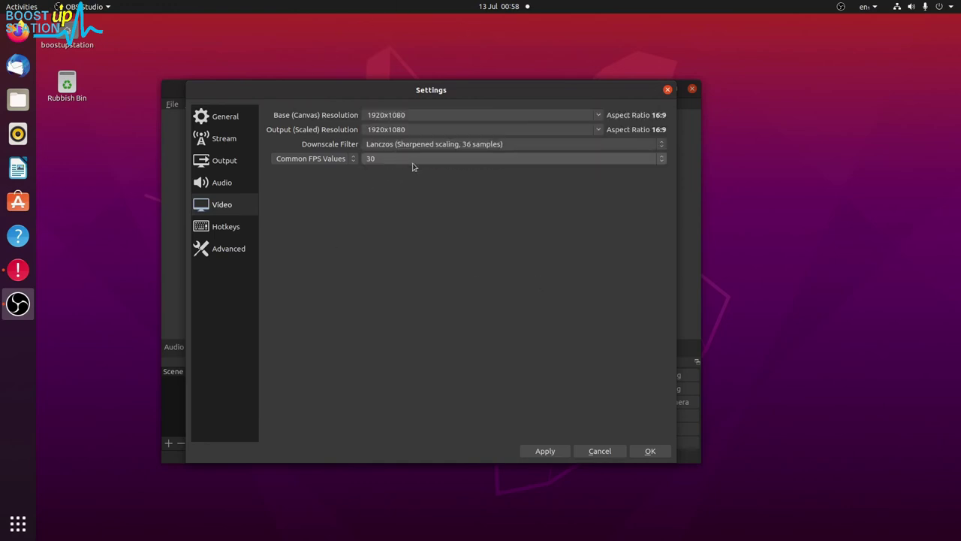
{"action": "left_click", "coordinate": [402, 164]}
{"action": "left_click", "coordinate": [395, 160]}
{"action": "left_click", "coordinate": [650, 452]}
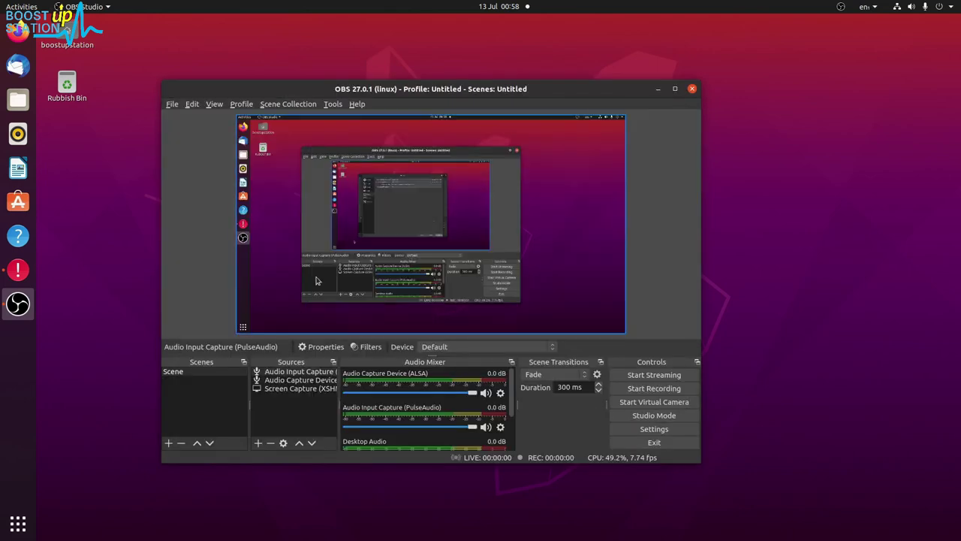
{"action": "left_click", "coordinate": [193, 221]}
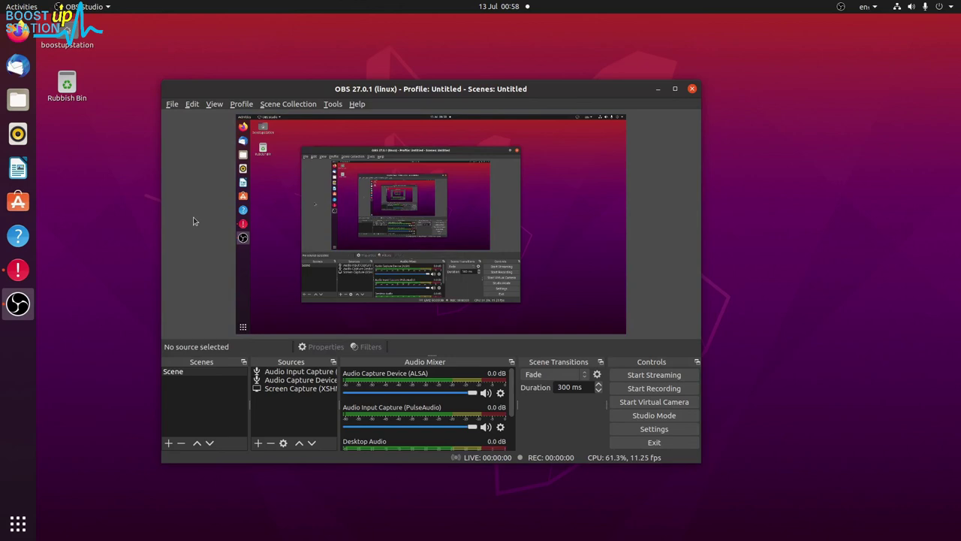